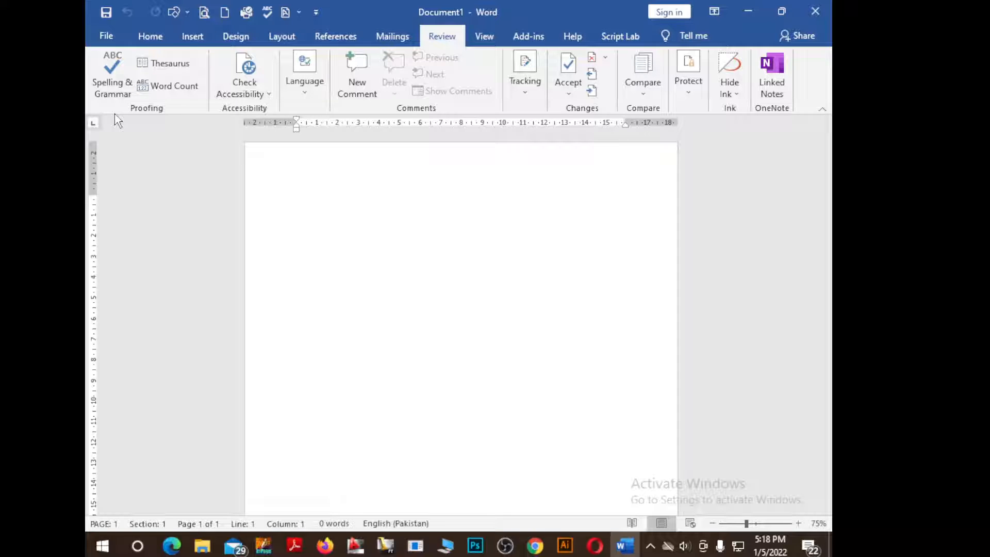
Generate 23 paragraphs of sample text on the blank page with =rand(23)
{"action": "type", "text": "="}
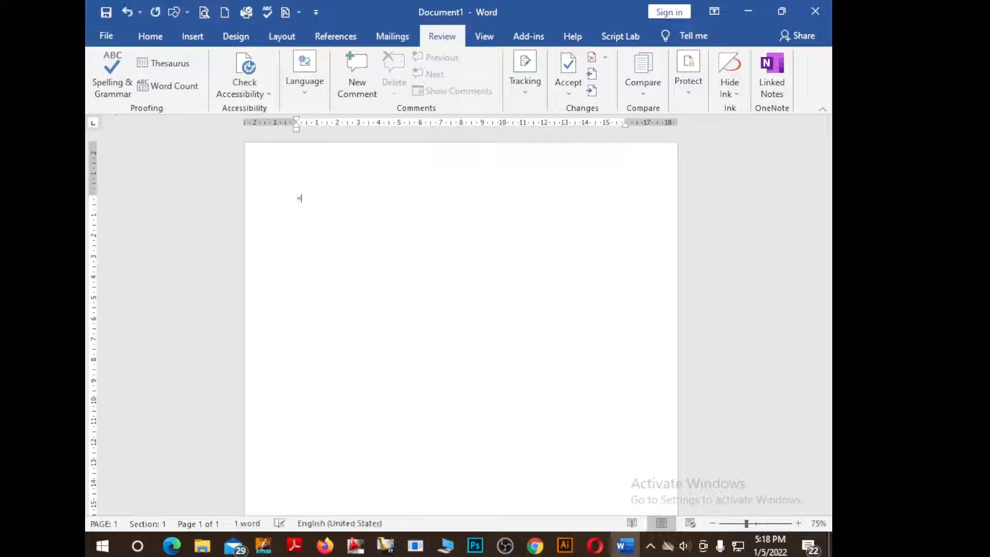
{"action": "type", "text": "rand"}
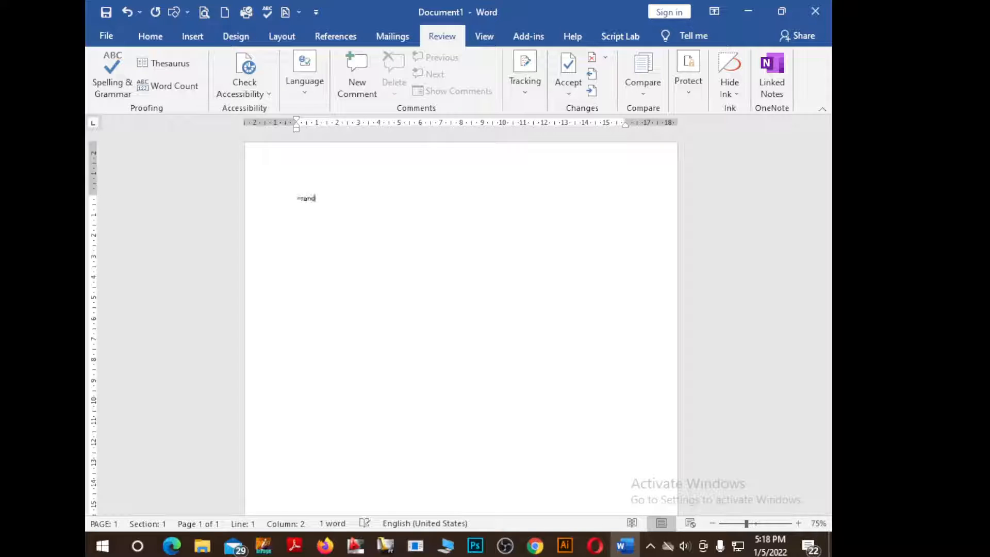
{"action": "type", "text": "()"}
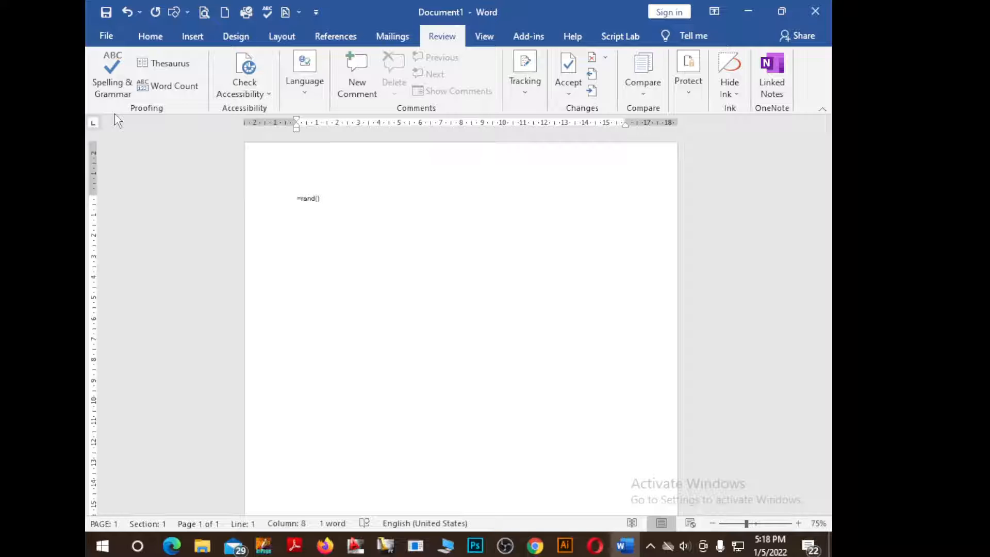
{"action": "key", "text": "Left"}
{"action": "type", "text": "23"}
{"action": "key", "text": "Right"}
{"action": "key", "text": "Return"}
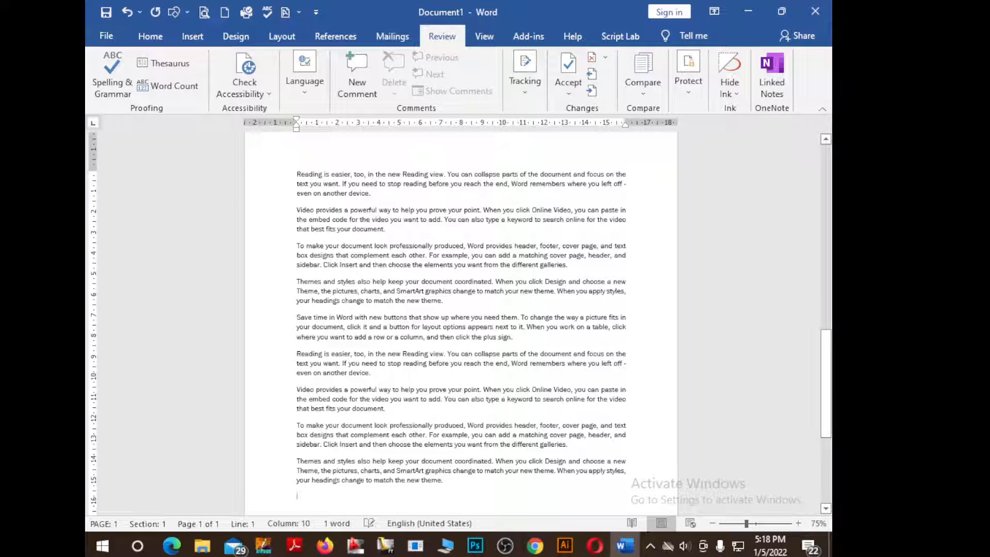
Glance at the Home formatting commands, then return to the Review tab
{"action": "left_click", "coordinate": [335, 36]}
{"action": "left_click", "coordinate": [150, 36]}
{"action": "scroll", "coordinate": [405, 259], "scroll_direction": "down", "scroll_amount": 4}
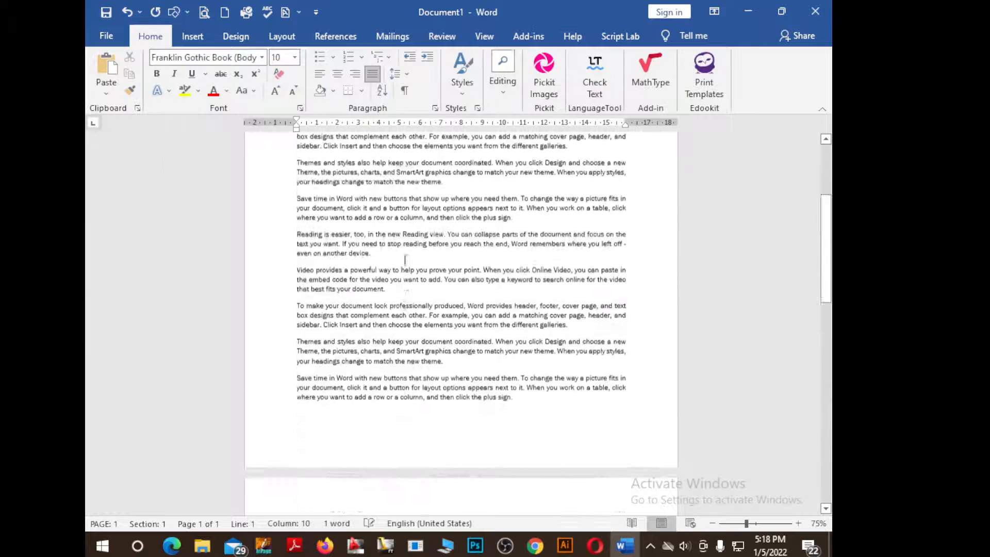
{"action": "scroll", "coordinate": [405, 260], "scroll_direction": "up", "scroll_amount": 3}
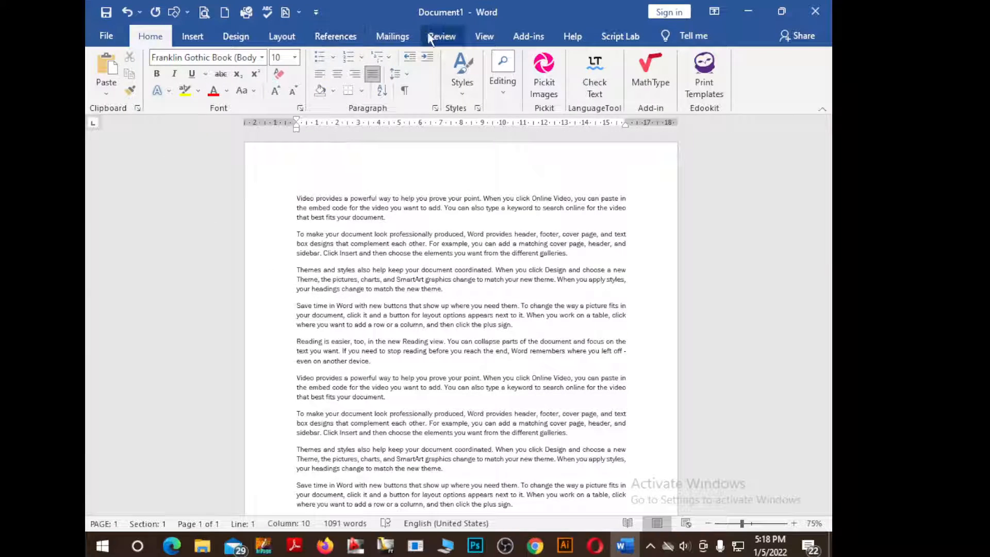
{"action": "left_click", "coordinate": [441, 36]}
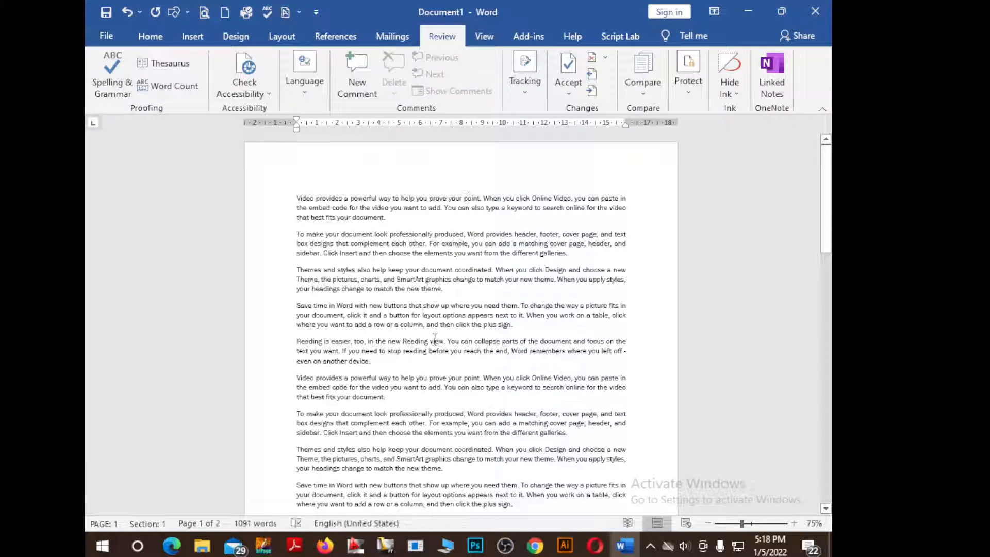
{"action": "scroll", "coordinate": [435, 339], "scroll_direction": "up", "scroll_amount": 3, "text": "ctrl"}
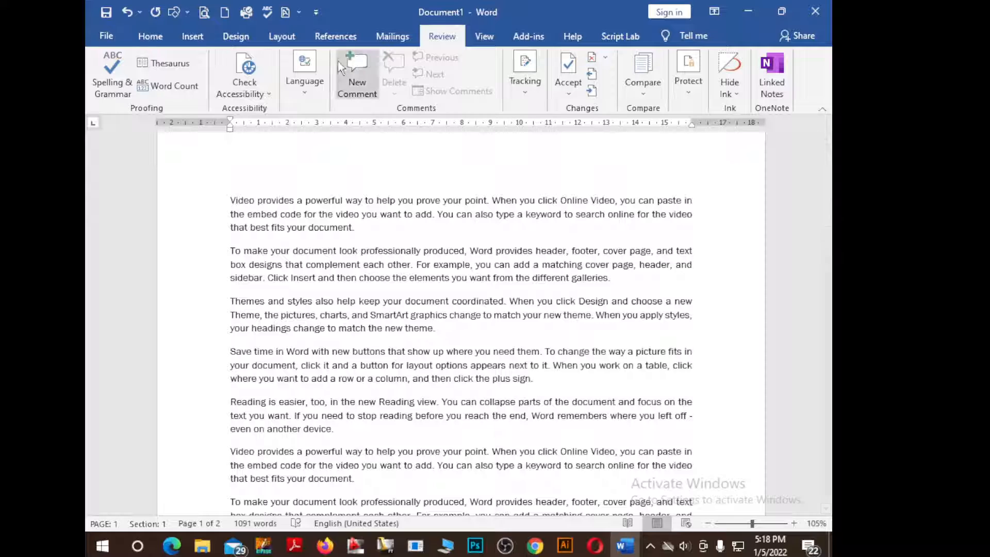
{"action": "left_click", "coordinate": [116, 83]}
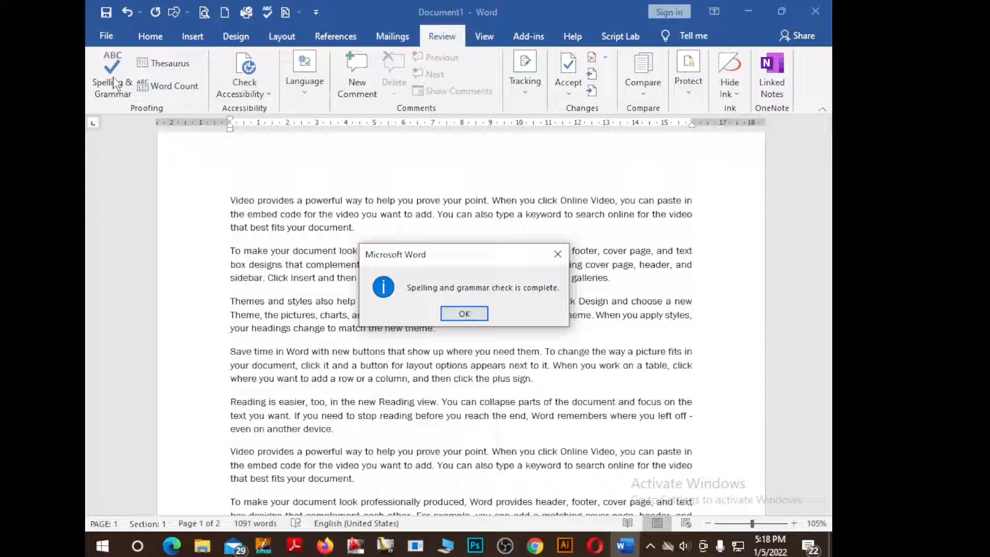
{"action": "left_click", "coordinate": [557, 254]}
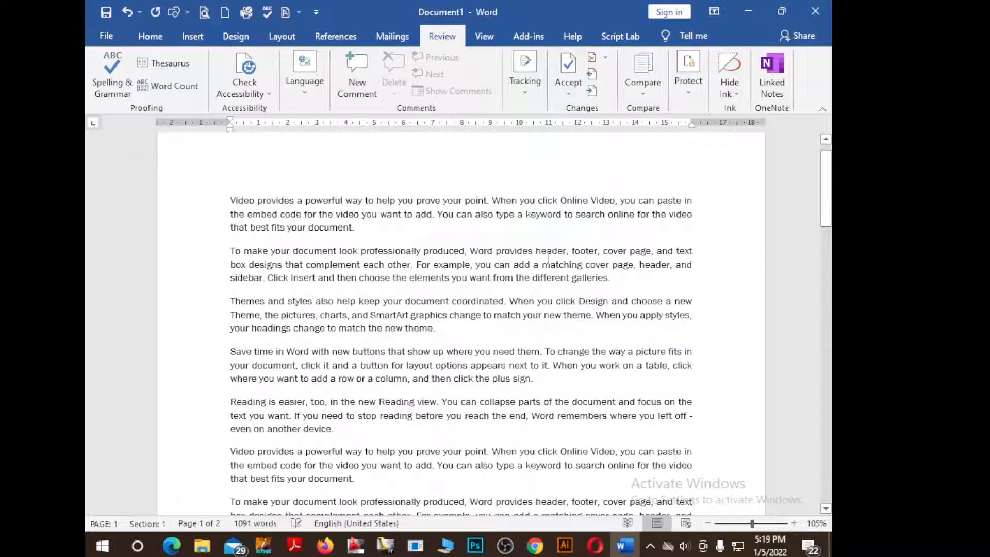
Misspell 'powerful' in the first line as 'powful' and 'coordinated' in the third paragraph as 'cooinated'
{"action": "left_click", "coordinate": [332, 200]}
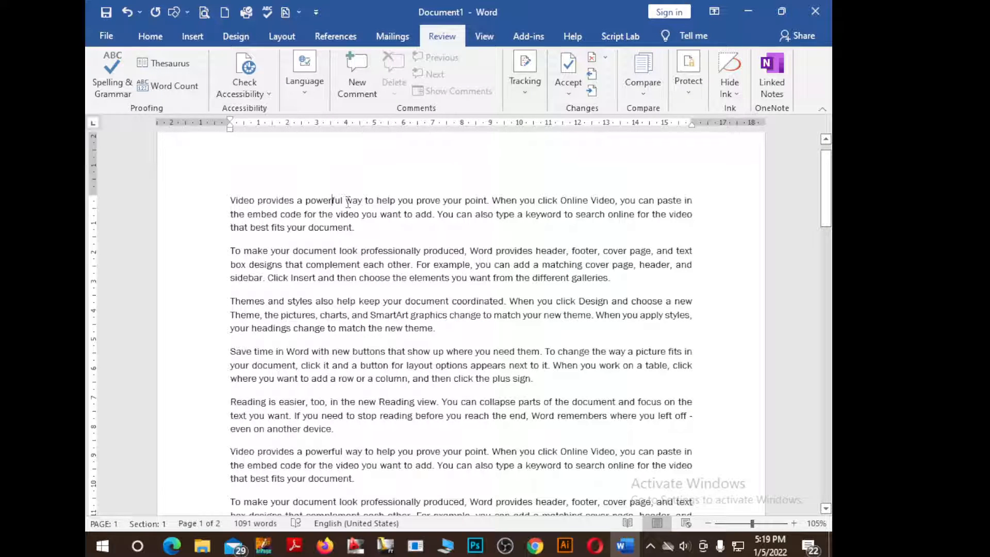
{"action": "key", "text": "BackSpace"}
{"action": "key", "text": "BackSpace"}
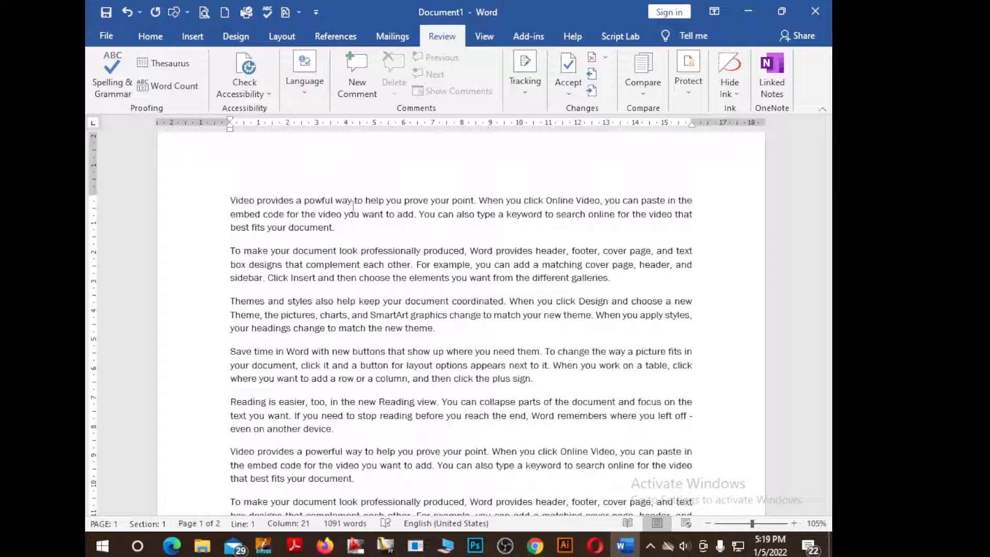
{"action": "left_click", "coordinate": [496, 301]}
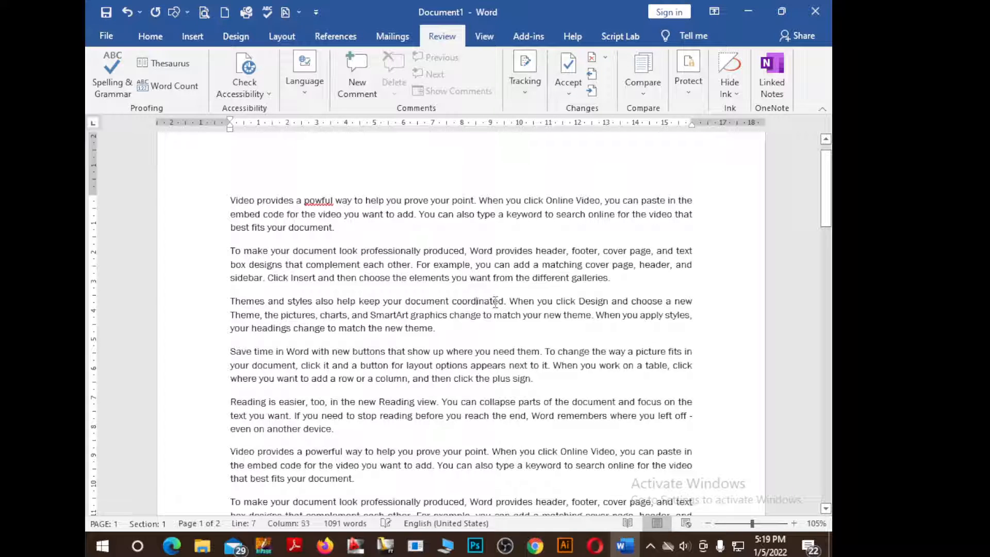
{"action": "key", "text": "BackSpace"}
{"action": "key", "text": "BackSpace"}
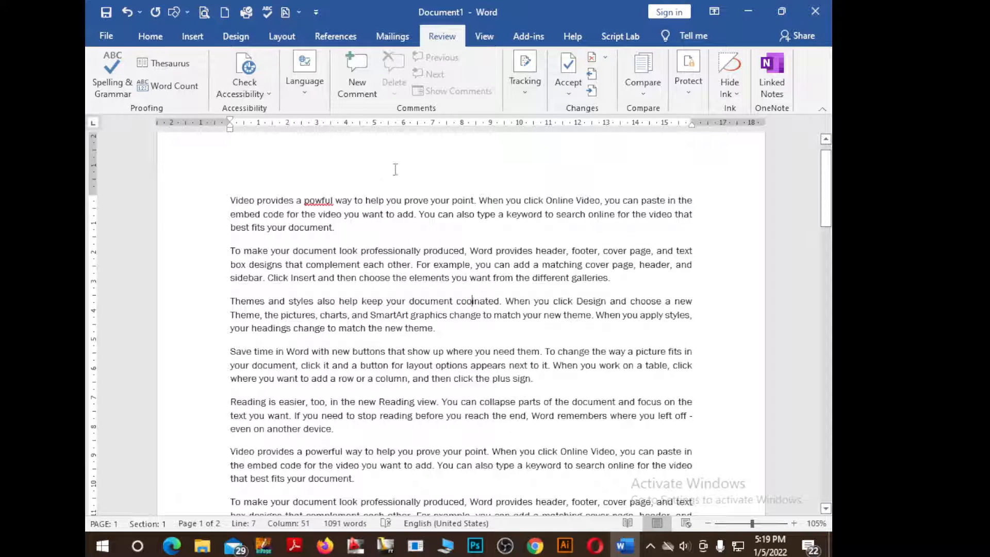
{"action": "left_click", "coordinate": [395, 169]}
Run Spelling & Grammar, ignoring all 'powful' and replacing 'cooinated' with 'coronated'
{"action": "left_click", "coordinate": [113, 88]}
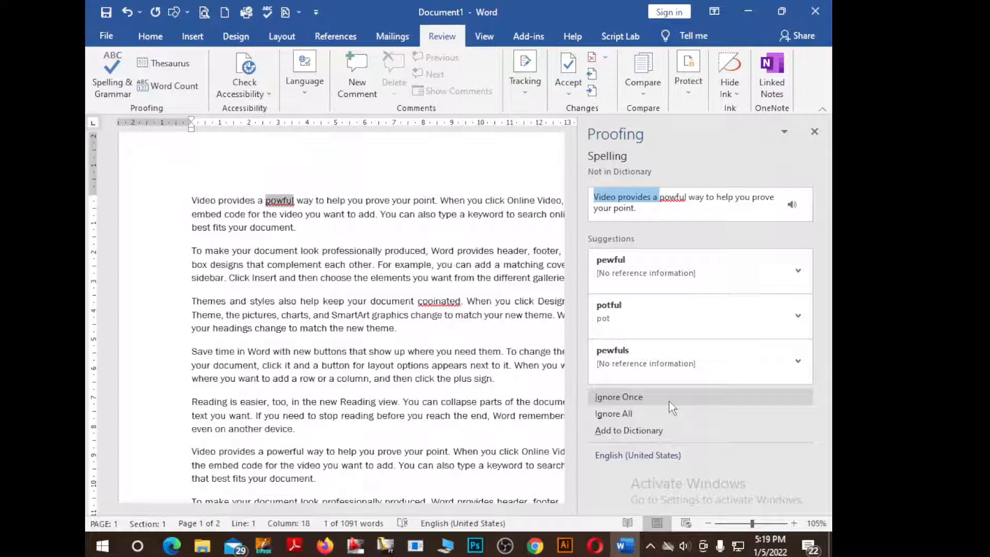
{"action": "left_click", "coordinate": [635, 414]}
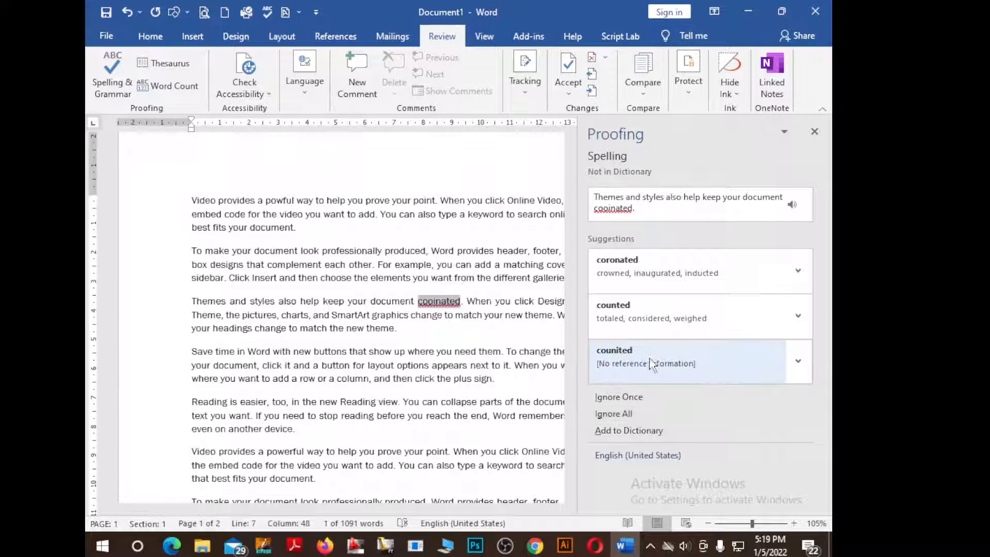
{"action": "left_click", "coordinate": [657, 276]}
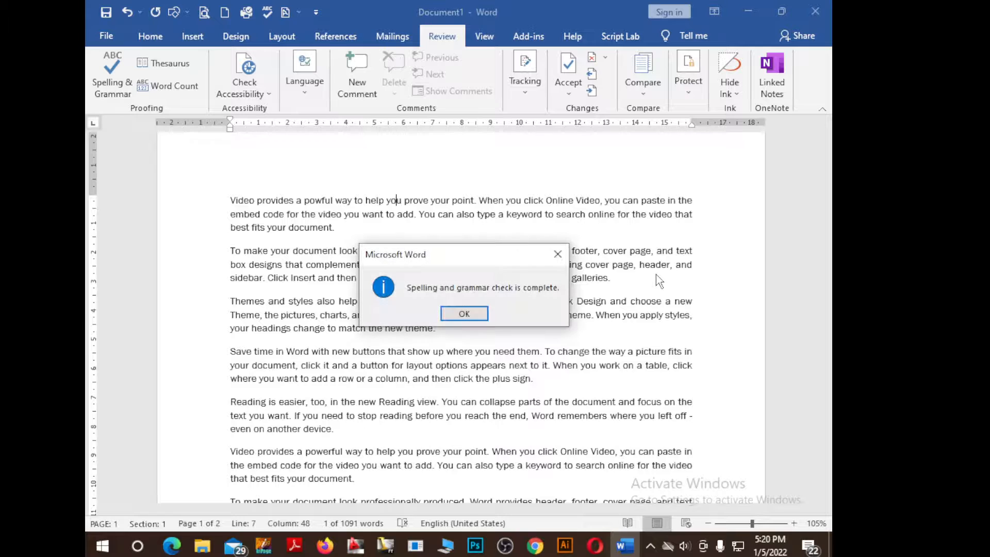
{"action": "left_click", "coordinate": [464, 313]}
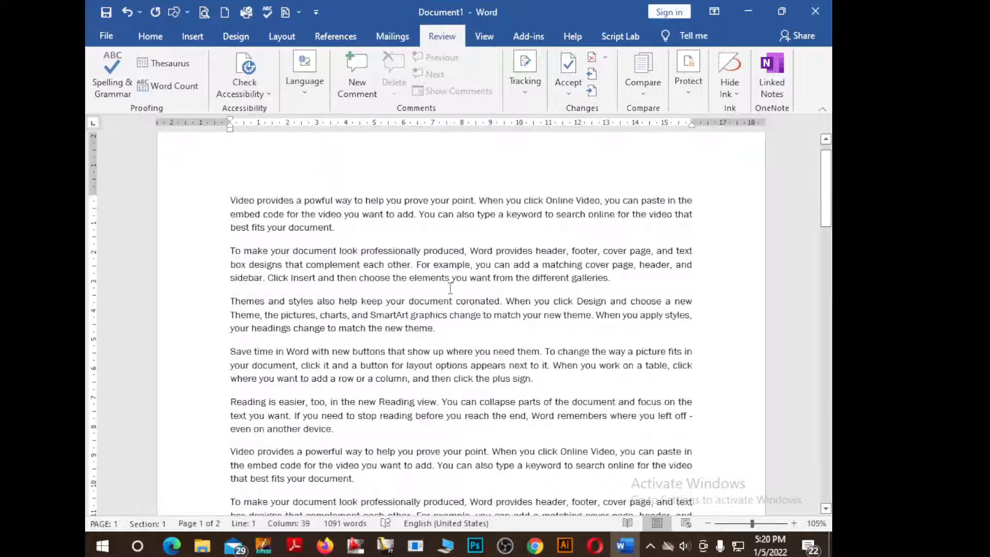
Put the caret in 'powful' and rerun the spelling check until it reports complete
{"action": "scroll", "coordinate": [479, 311], "scroll_direction": "down", "scroll_amount": 1}
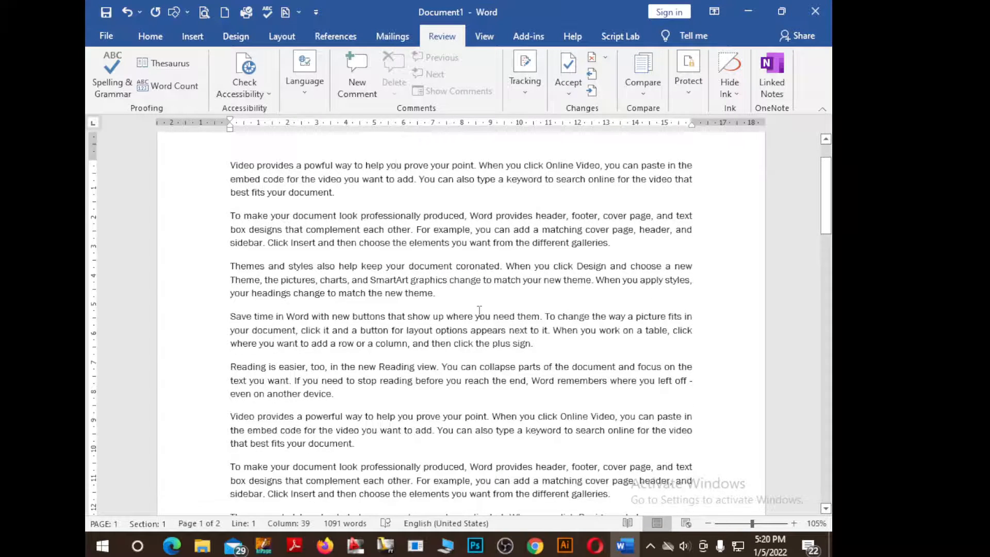
{"action": "left_click", "coordinate": [322, 166]}
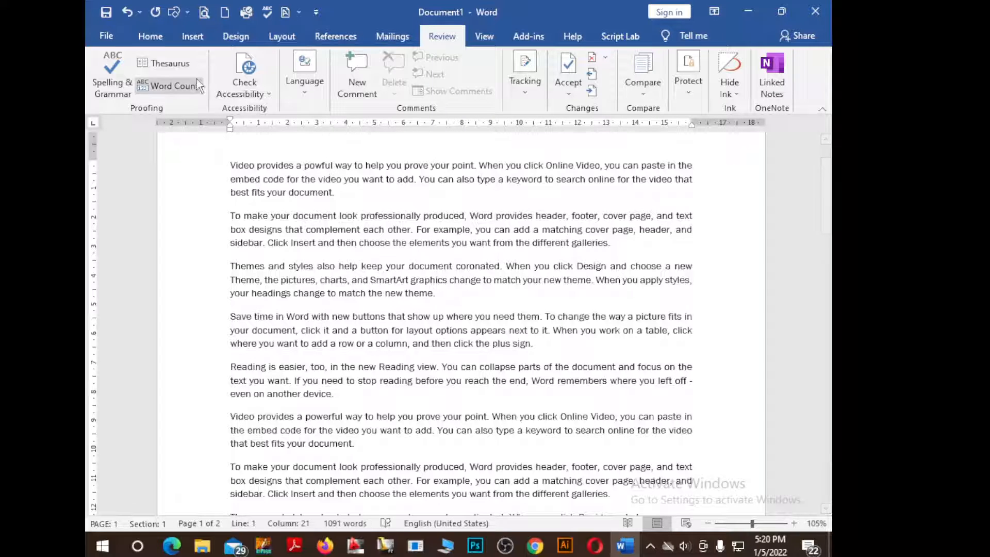
{"action": "left_click", "coordinate": [114, 95]}
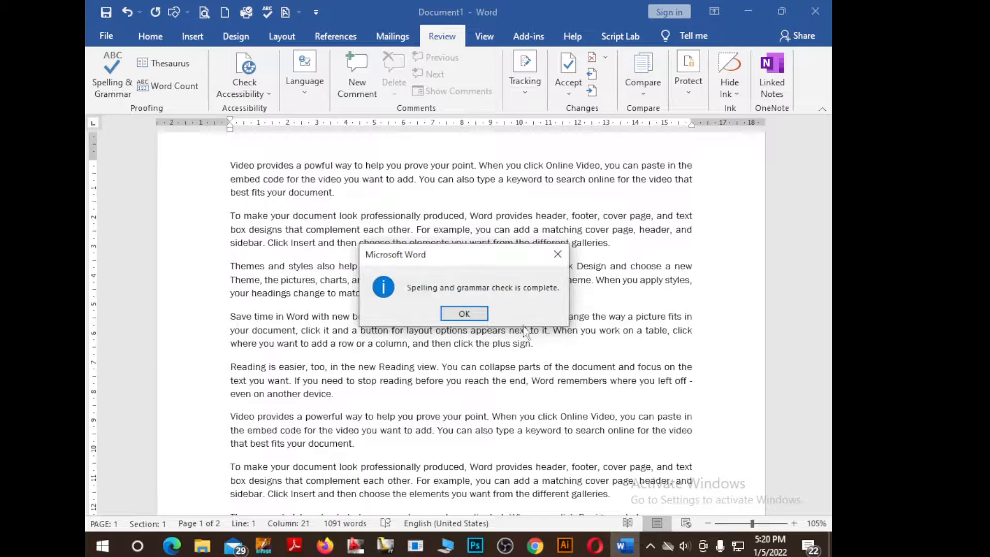
{"action": "left_click", "coordinate": [560, 254]}
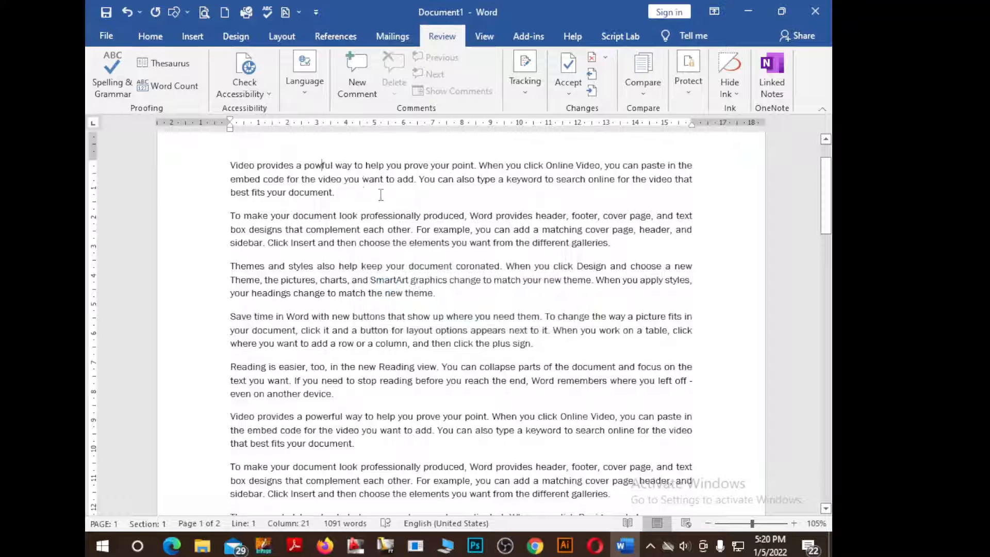
Change 'powful' to 'poful' and add 'poful' to the dictionary through Spelling & Grammar
{"action": "key", "text": "BackSpace"}
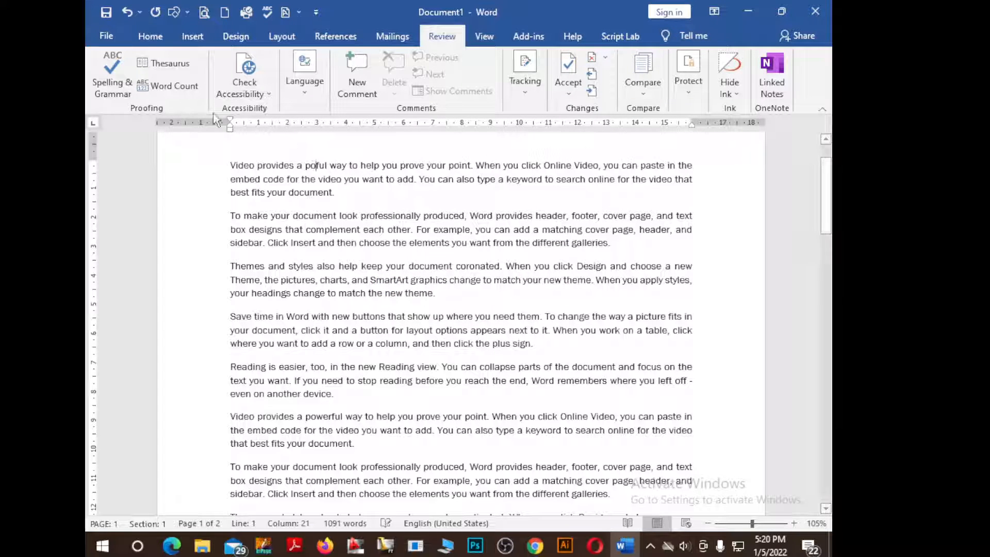
{"action": "left_click", "coordinate": [110, 75]}
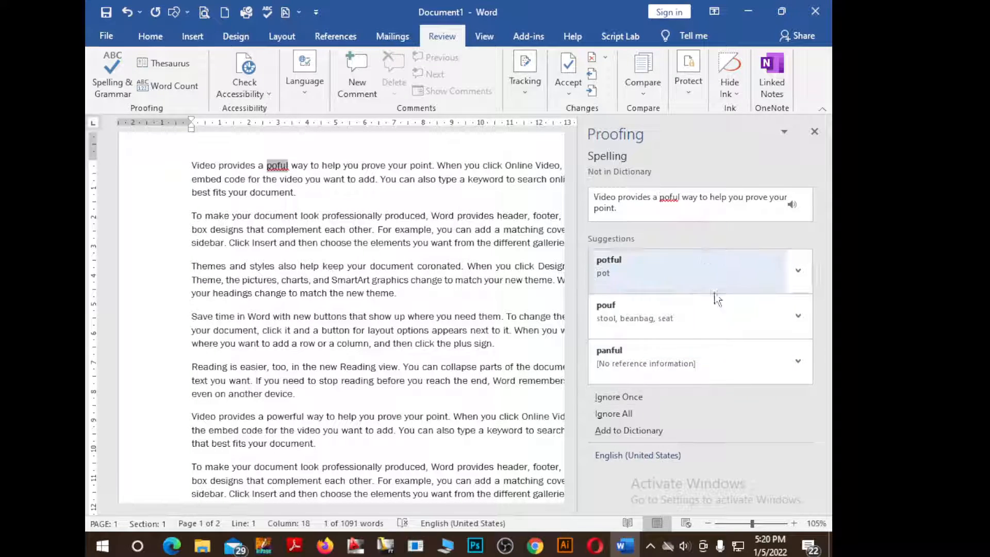
{"action": "left_click", "coordinate": [655, 434]}
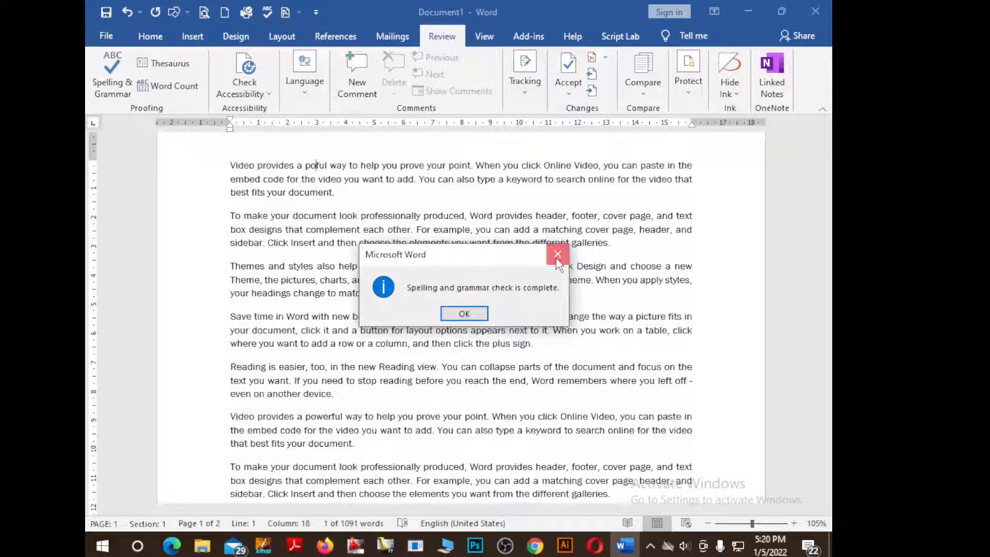
{"action": "left_click", "coordinate": [558, 255]}
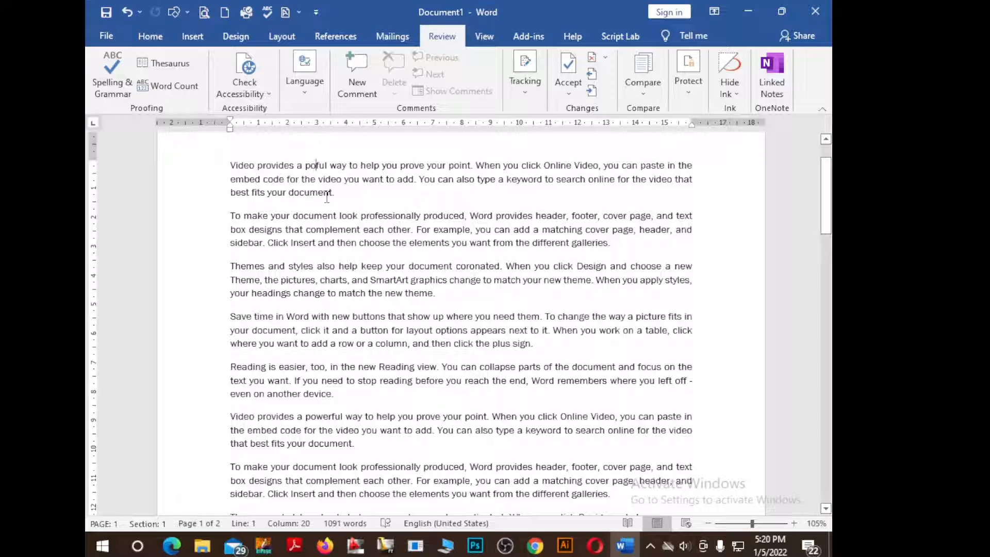
Undo the last change and fix 'poful' back to 'powerful' by inserting 'wer'
{"action": "key", "text": "ctrl+z"}
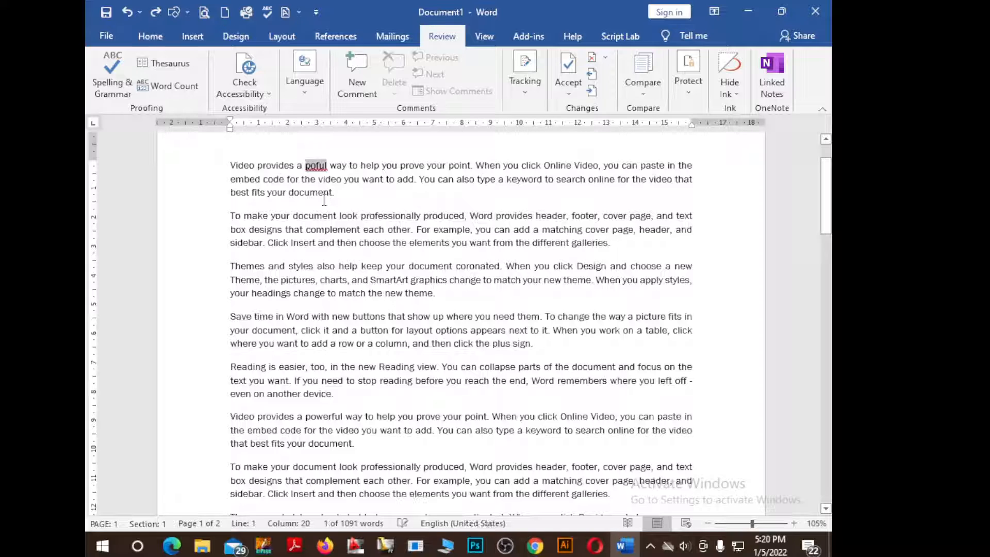
{"action": "left_click", "coordinate": [316, 172]}
{"action": "right_click", "coordinate": [316, 172]}
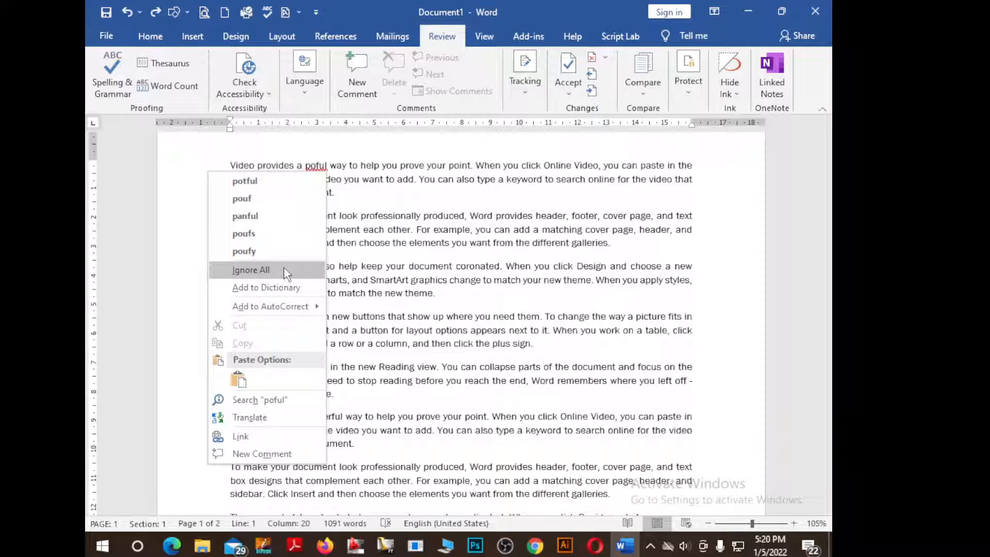
{"action": "mouse_move", "coordinate": [311, 309]}
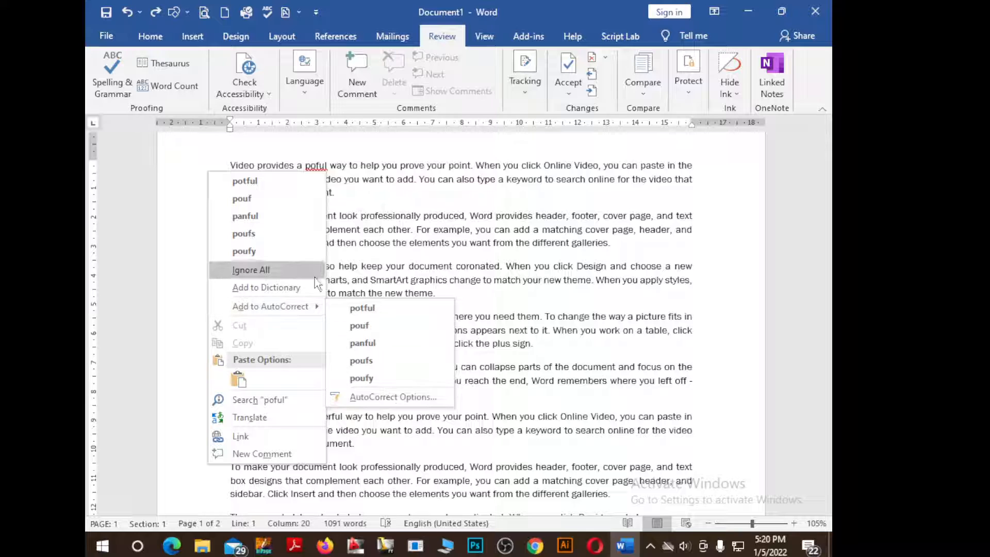
{"action": "left_click", "coordinate": [412, 245]}
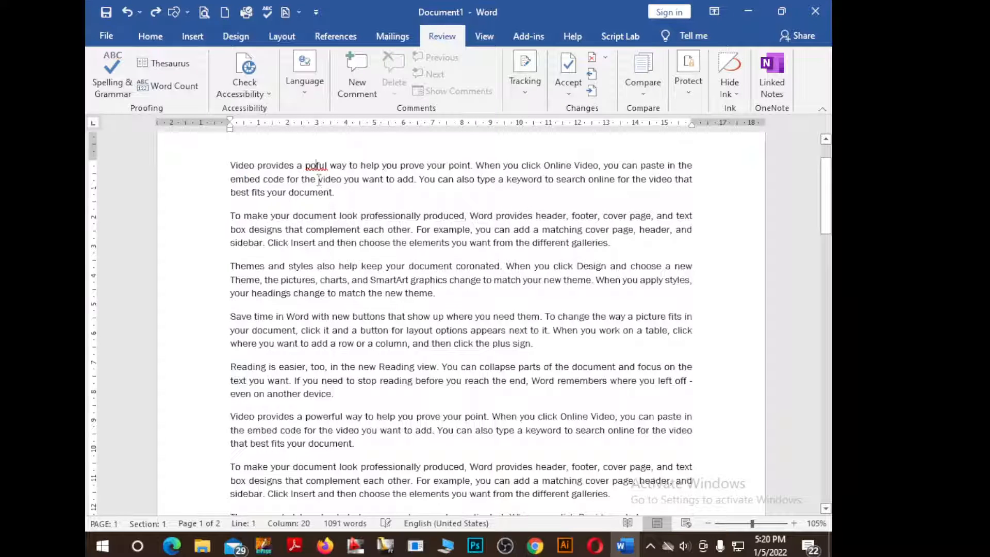
{"action": "type", "text": "w"}
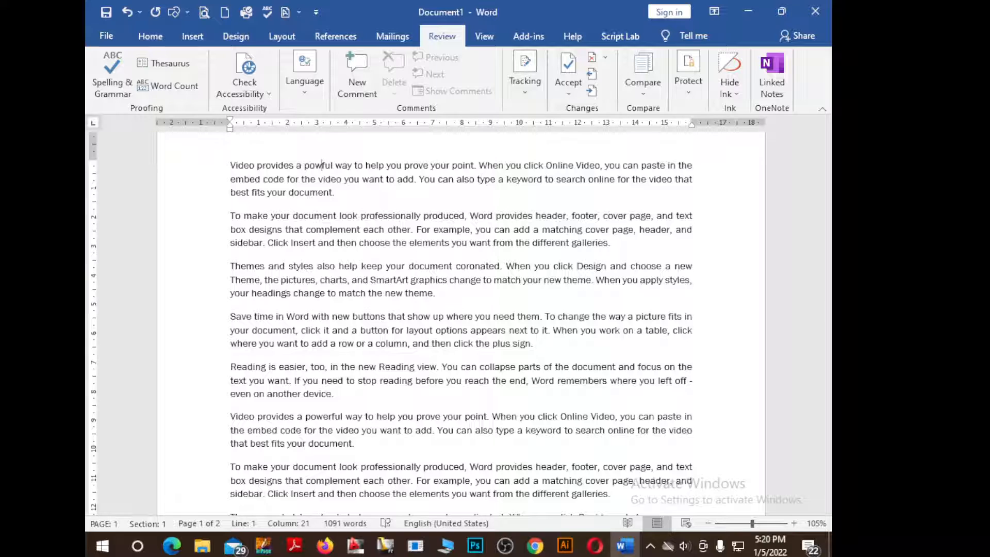
{"action": "type", "text": "er"}
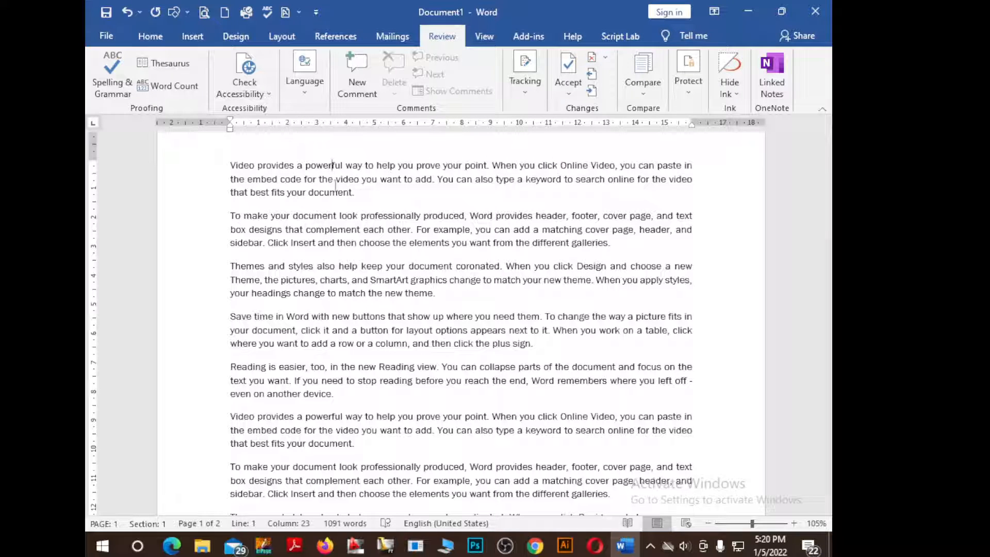
{"action": "left_click", "coordinate": [444, 264]}
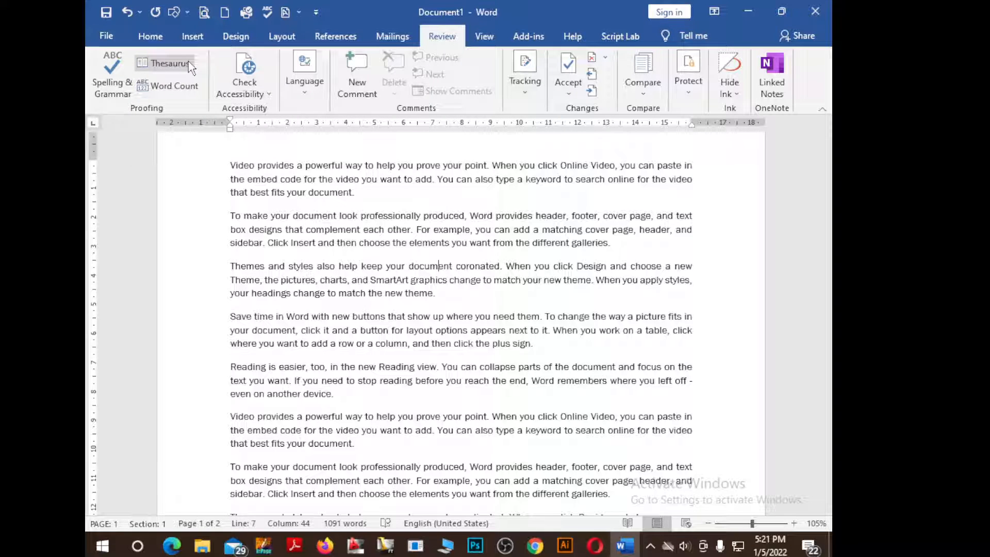
Show Word Count statistics: 2 pages, 1,091 words, 23 paragraphs, 69 lines
{"action": "left_click", "coordinate": [190, 90]}
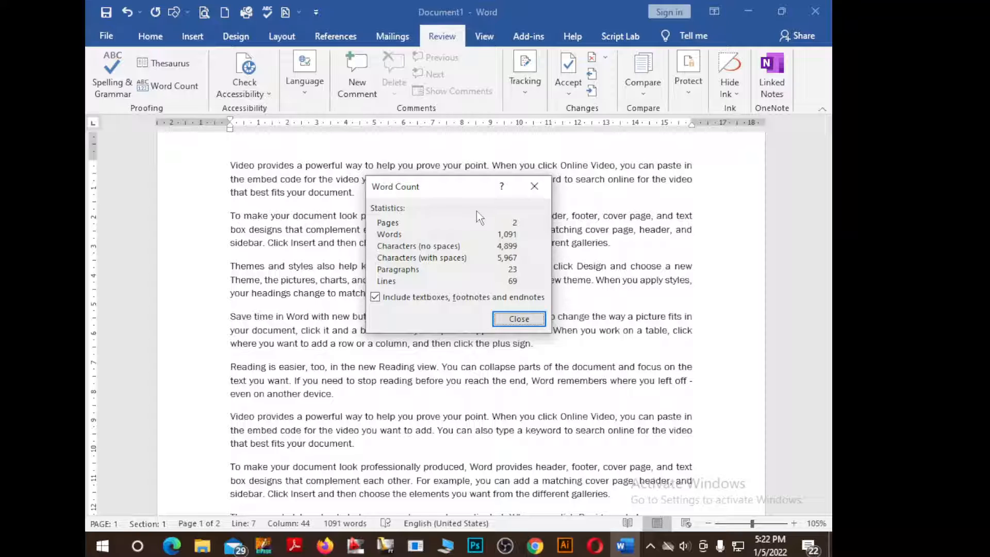
Move the Word Count dialog right and back left, then close it
{"action": "left_click_drag", "start_coordinate": [468, 193], "coordinate": [571, 219]}
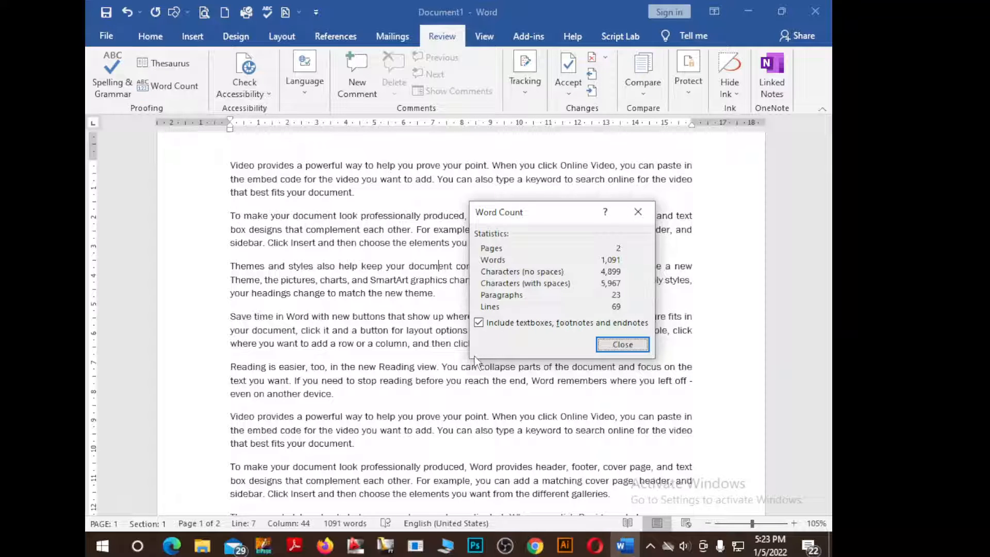
{"action": "left_click_drag", "start_coordinate": [559, 210], "coordinate": [495, 207]}
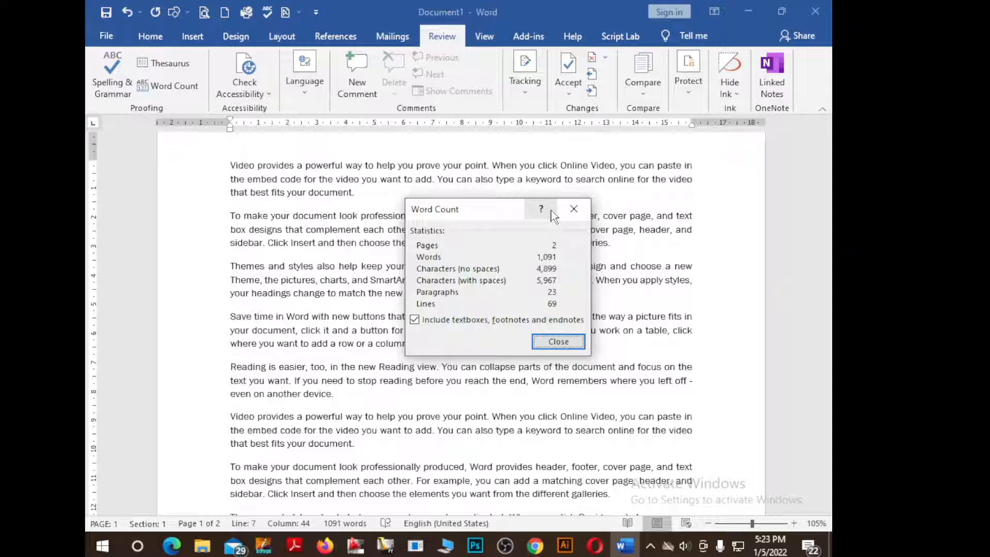
{"action": "left_click", "coordinate": [577, 210]}
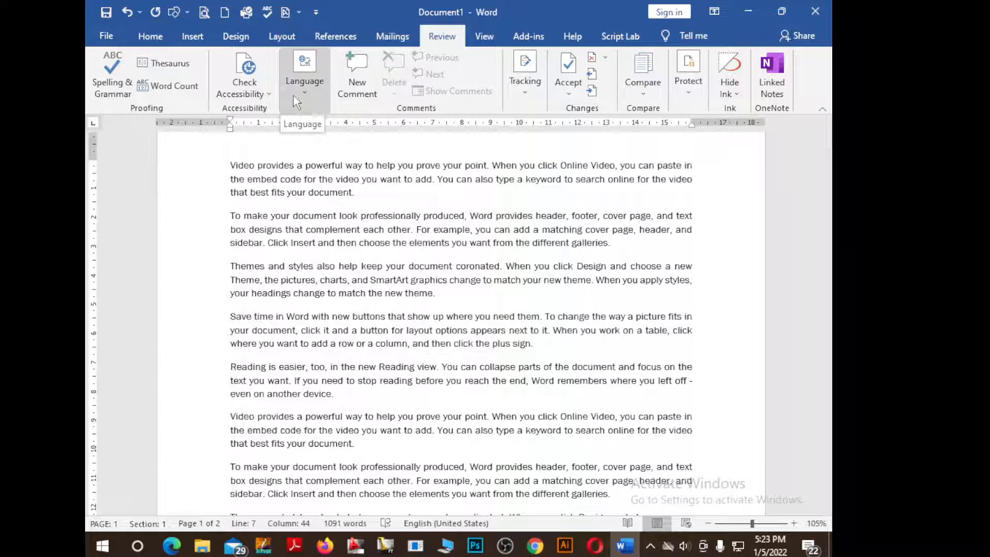
{"action": "left_click", "coordinate": [308, 94]}
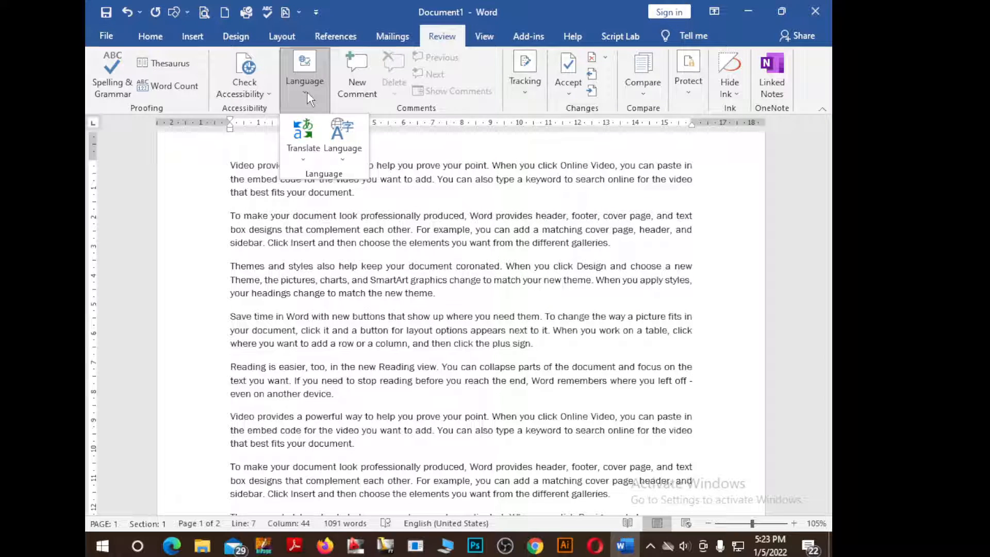
{"action": "left_click", "coordinate": [305, 158]}
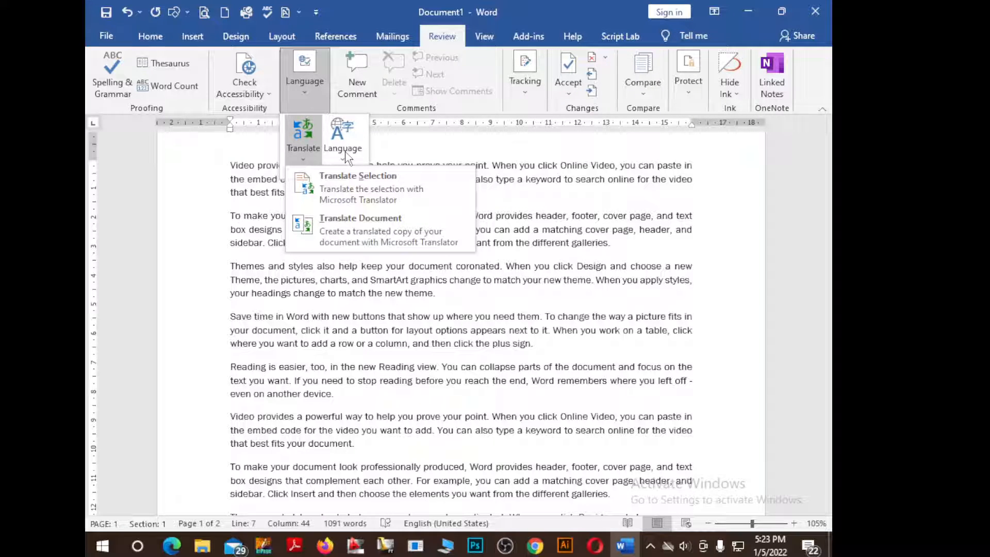
{"action": "left_click", "coordinate": [344, 150]}
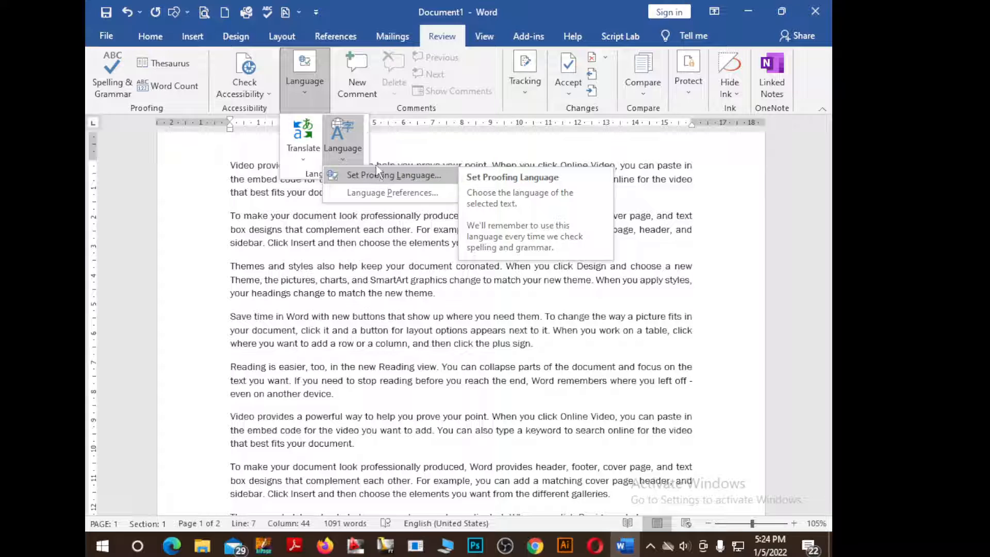
{"action": "left_click", "coordinate": [307, 93]}
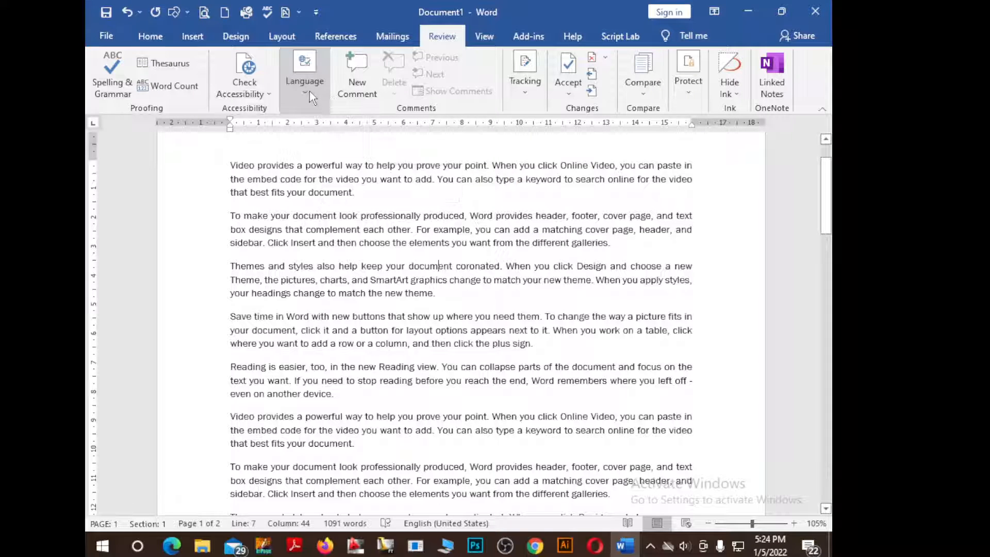
{"action": "left_click", "coordinate": [359, 94]}
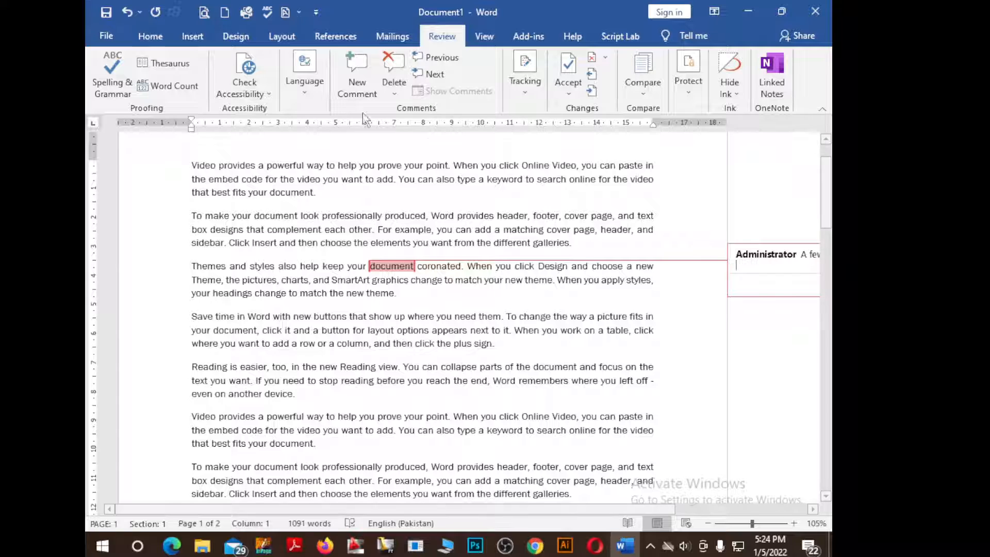
{"action": "left_click", "coordinate": [401, 90]}
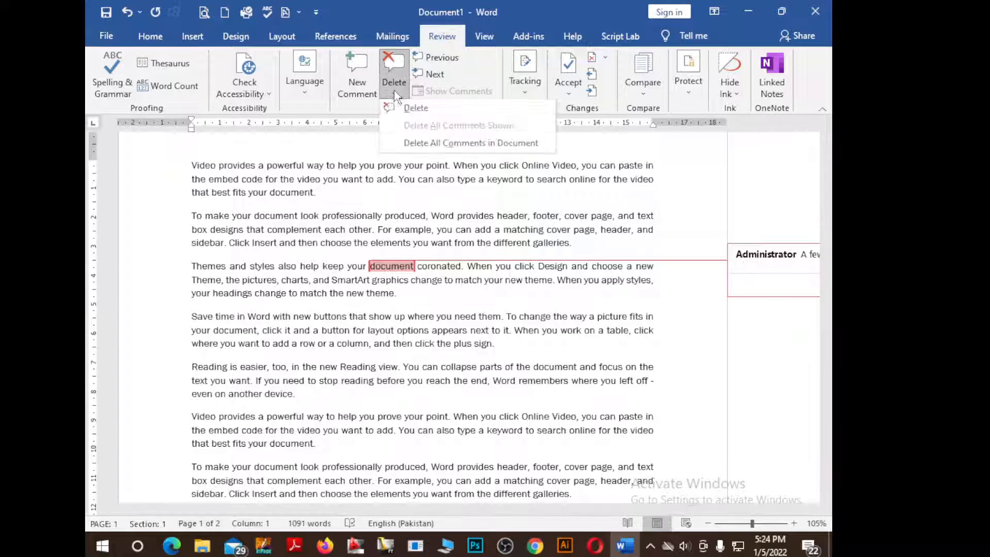
{"action": "left_click", "coordinate": [396, 92]}
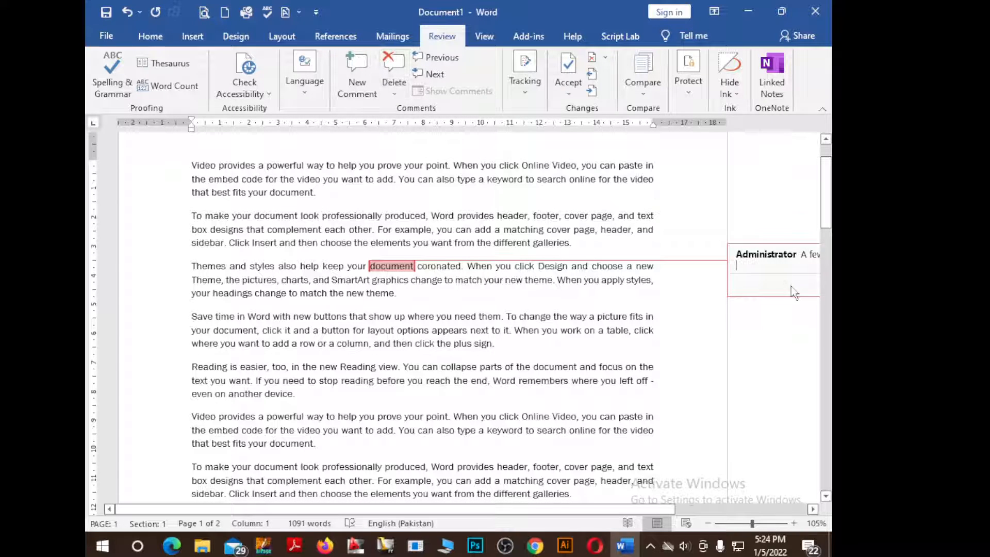
{"action": "scroll", "coordinate": [794, 283], "scroll_direction": "up", "scroll_amount": 2}
{"action": "left_click", "coordinate": [777, 304]}
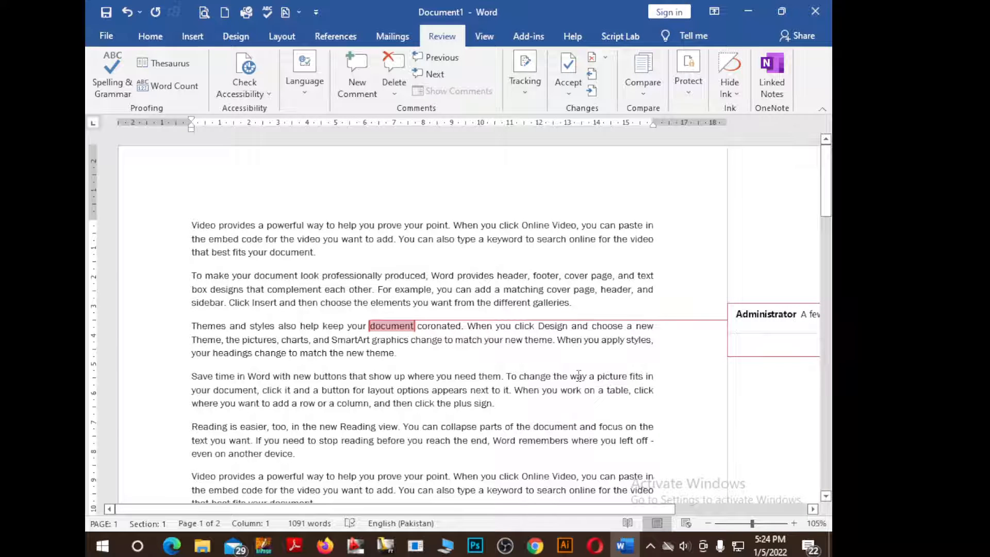
{"action": "scroll", "coordinate": [578, 375], "scroll_direction": "down", "scroll_amount": 1}
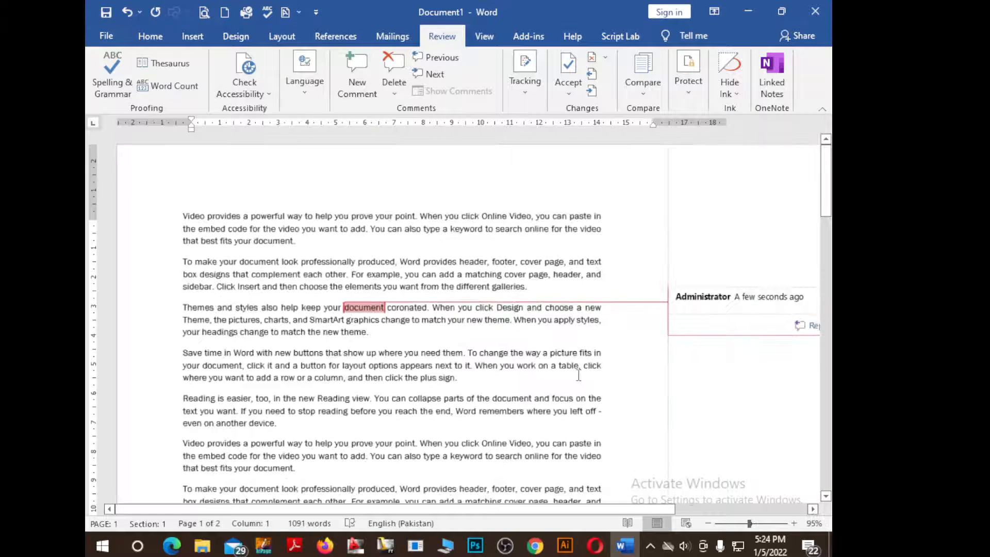
{"action": "scroll", "coordinate": [579, 375], "scroll_direction": "down", "scroll_amount": 1}
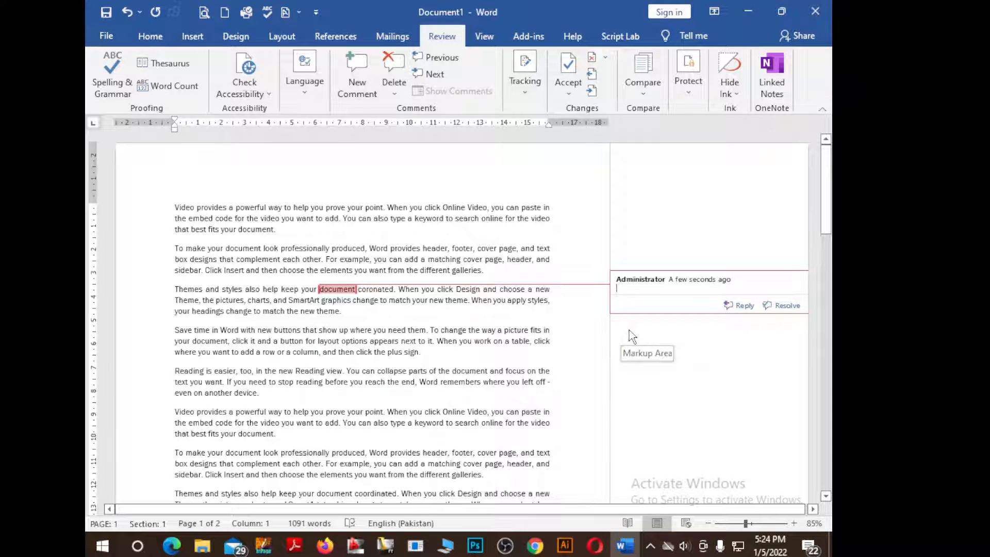
{"action": "key", "text": "ctrl+z"}
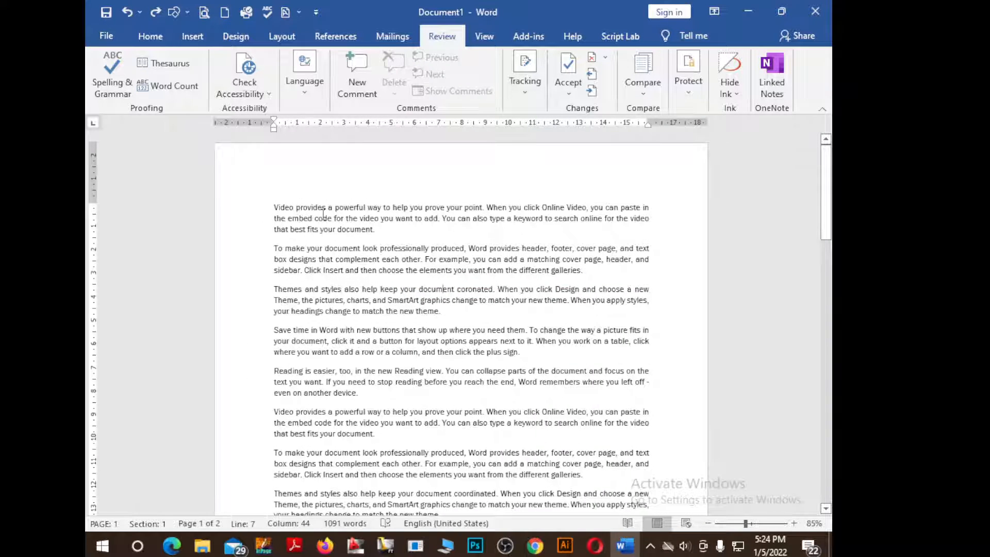
Add a new line 'MS' right after the first paragraph
{"action": "left_click", "coordinate": [281, 229]}
{"action": "left_click", "coordinate": [274, 248]}
{"action": "left_click", "coordinate": [284, 239]}
{"action": "key", "text": "Return"}
{"action": "type", "text": "M"}
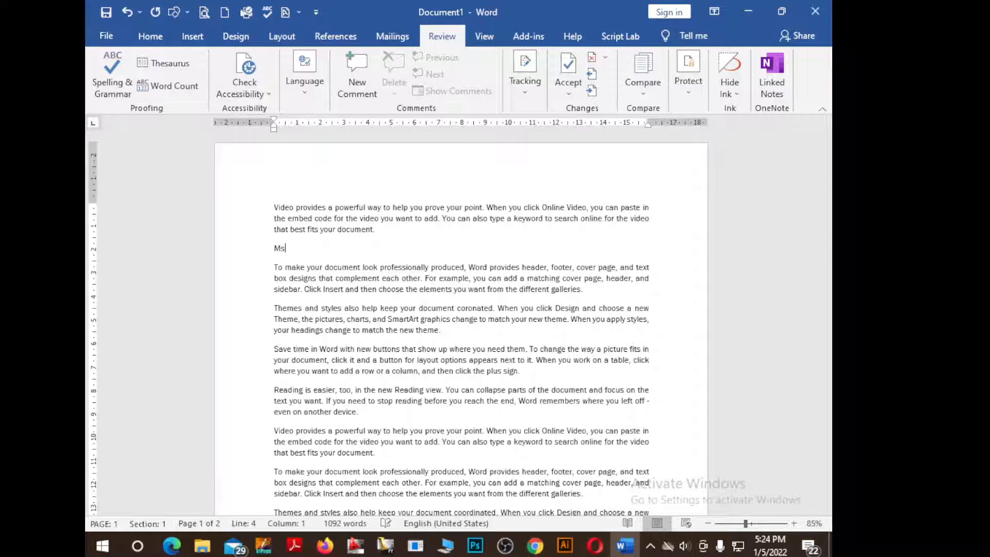
{"action": "type", "text": "S."}
Attach a comment reading 'Microsoft Office' to the MS line
{"action": "left_click", "coordinate": [367, 96]}
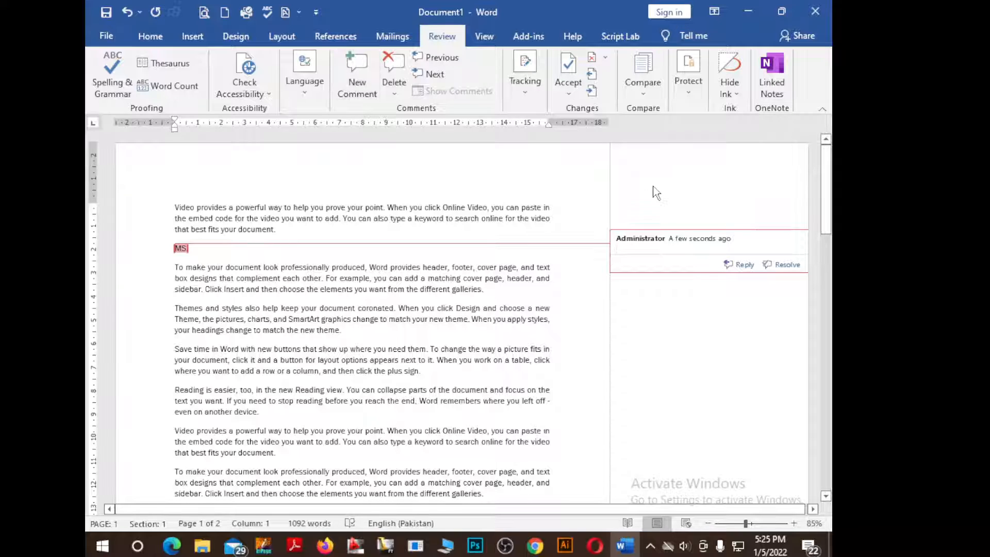
{"action": "type", "text": "Mi"}
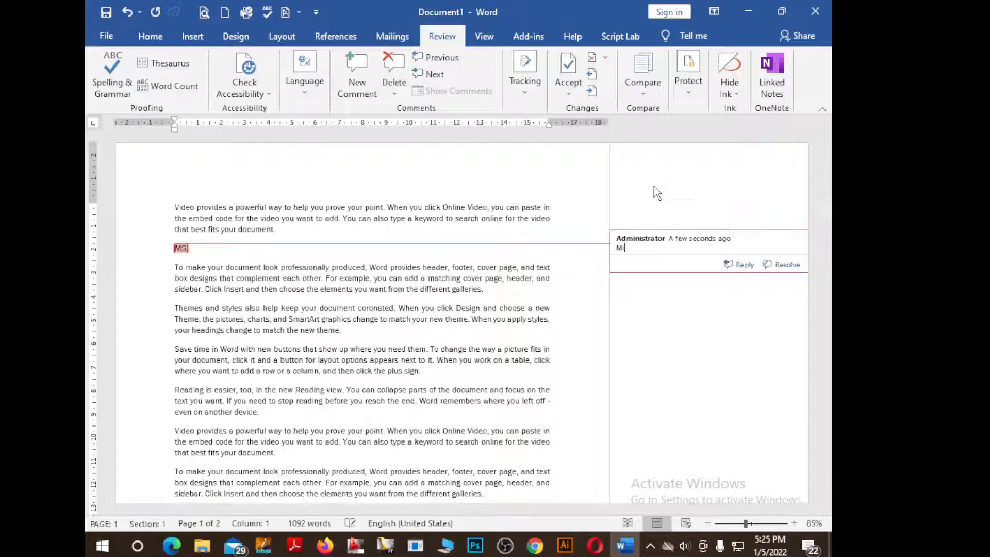
{"action": "type", "text": "crosoft Office"}
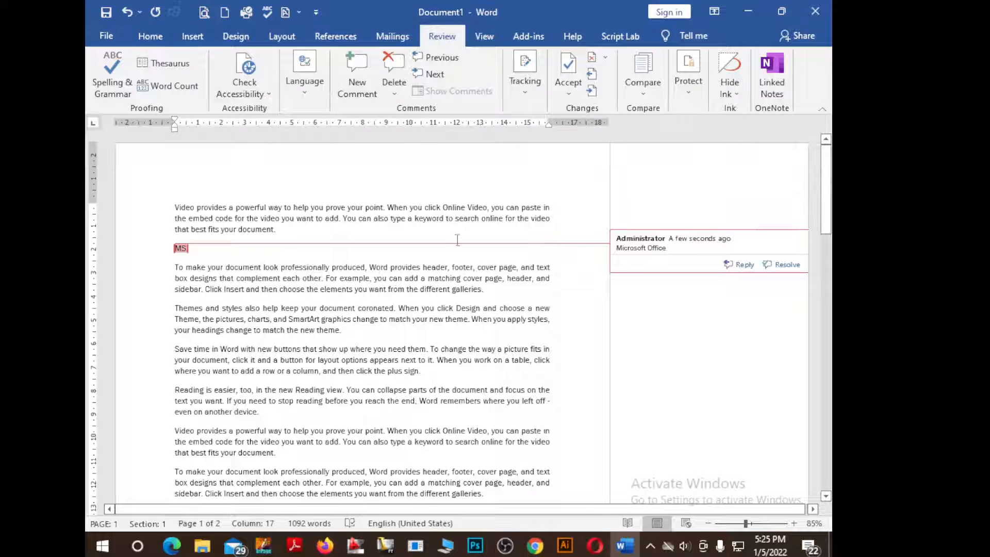
{"action": "left_click", "coordinate": [453, 170]}
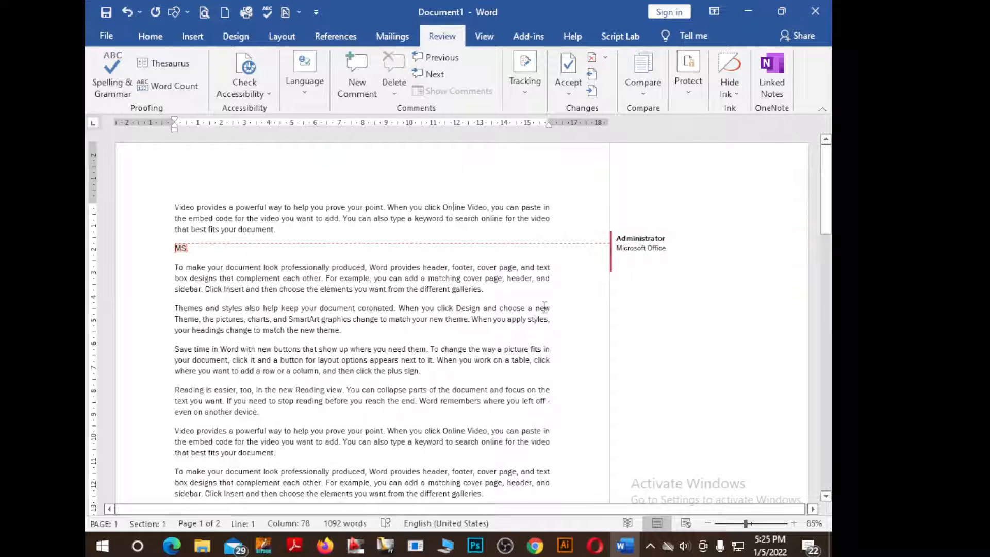
Look at the comment Delete options, then jump back to the MS comment
{"action": "scroll", "coordinate": [492, 233], "scroll_direction": "down", "scroll_amount": 1}
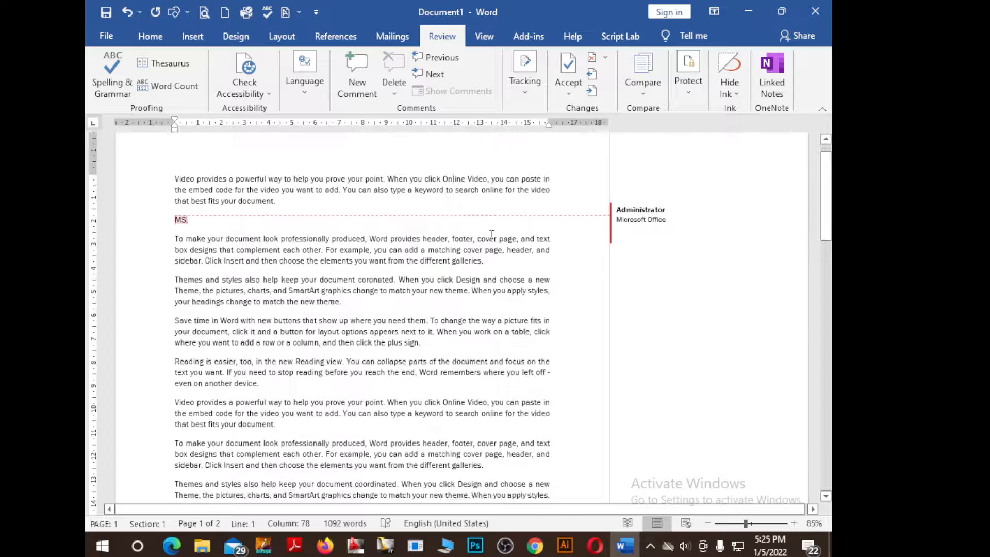
{"action": "scroll", "coordinate": [503, 235], "scroll_direction": "up", "scroll_amount": 1}
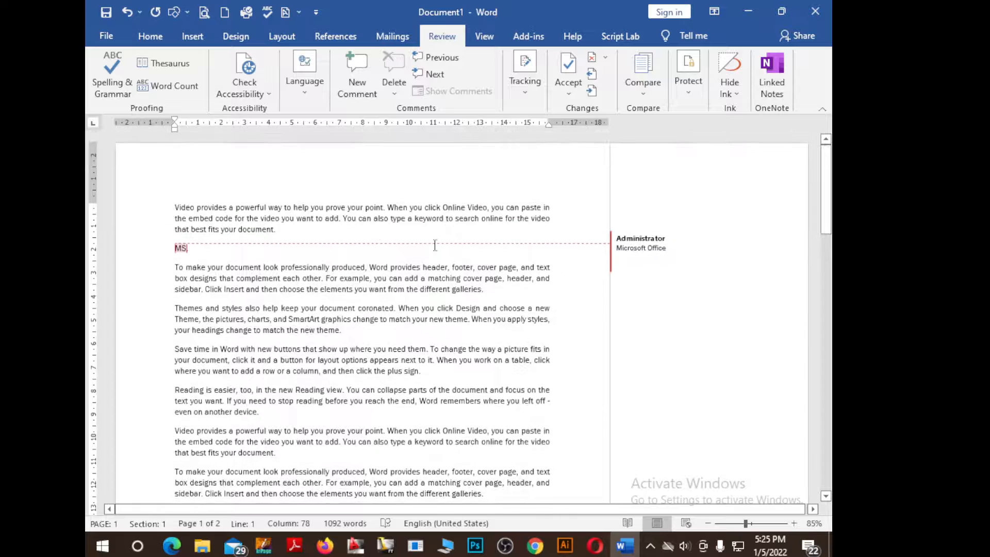
{"action": "left_click", "coordinate": [201, 249]}
{"action": "left_click", "coordinate": [393, 94]}
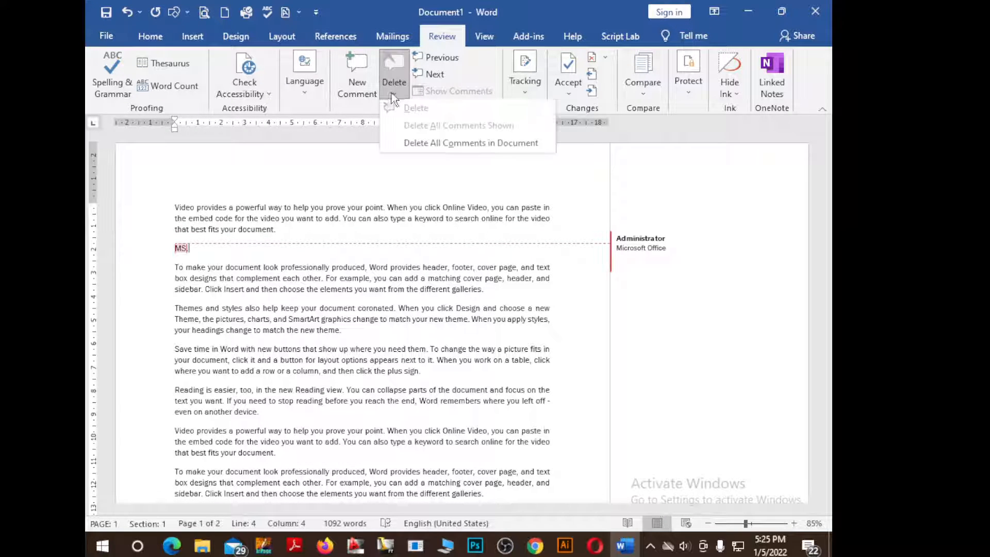
{"action": "left_click", "coordinate": [398, 92]}
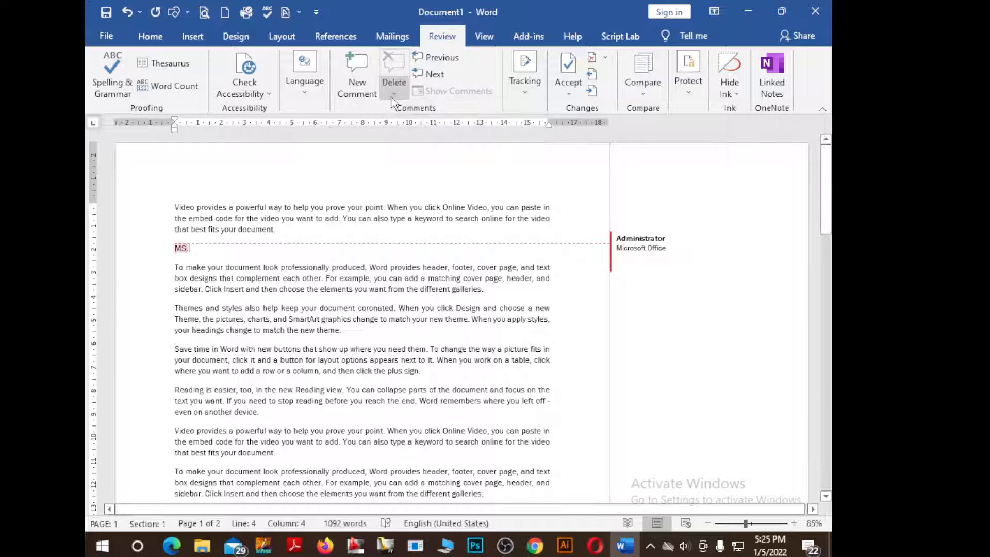
{"action": "left_click", "coordinate": [452, 61]}
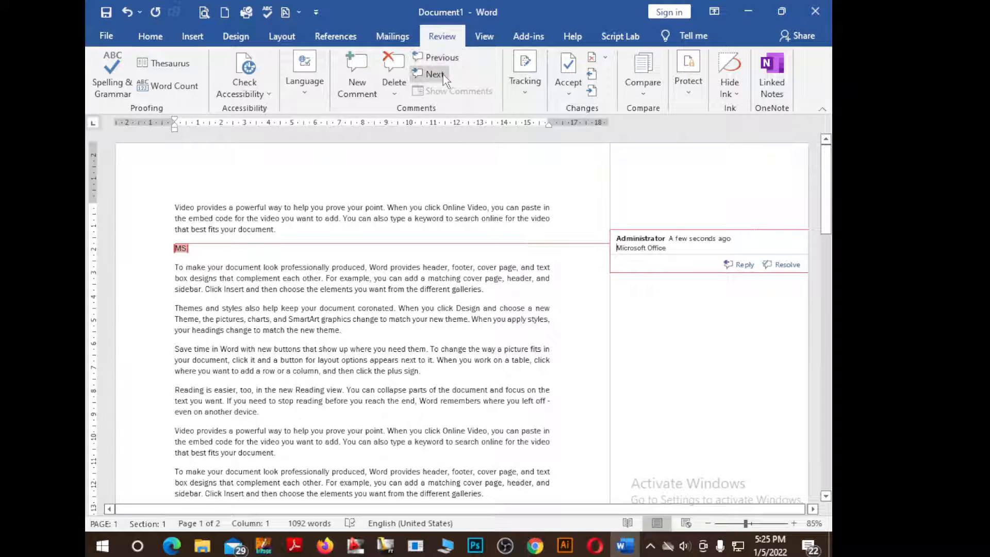
Add a comment on the word 'the' in the third paragraph, then delete it
{"action": "left_click", "coordinate": [208, 321]}
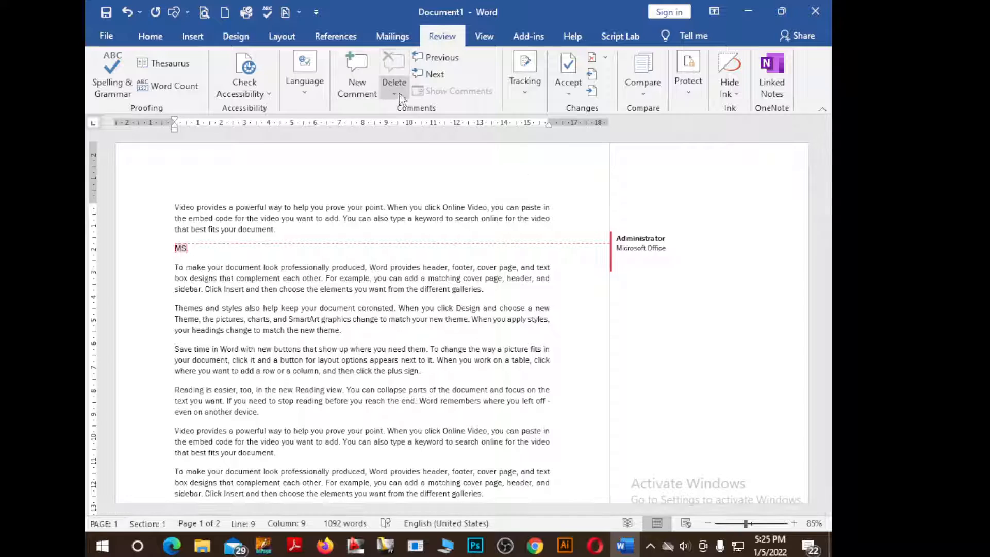
{"action": "left_click", "coordinate": [367, 95]}
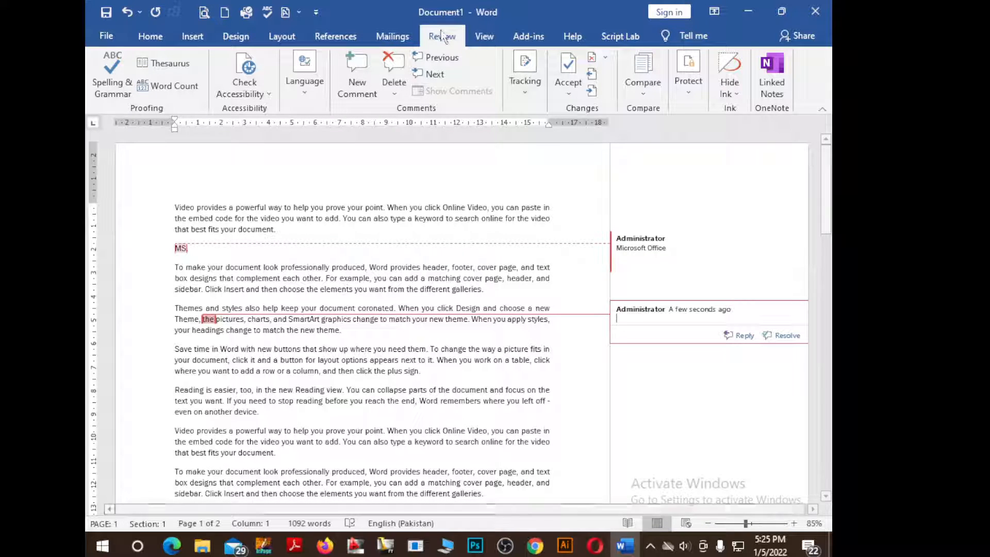
{"action": "left_click", "coordinate": [447, 61]}
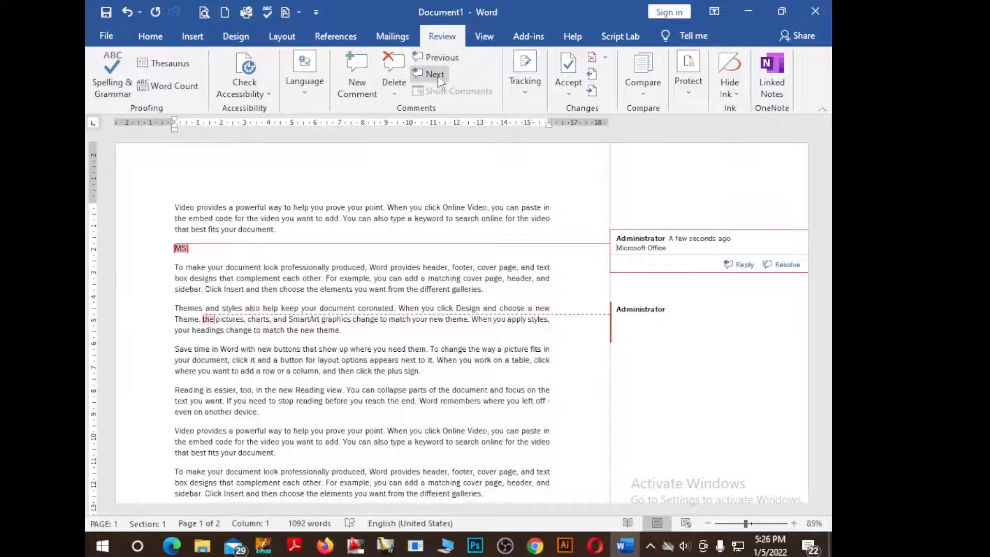
{"action": "left_click", "coordinate": [434, 74]}
{"action": "left_click", "coordinate": [395, 94]}
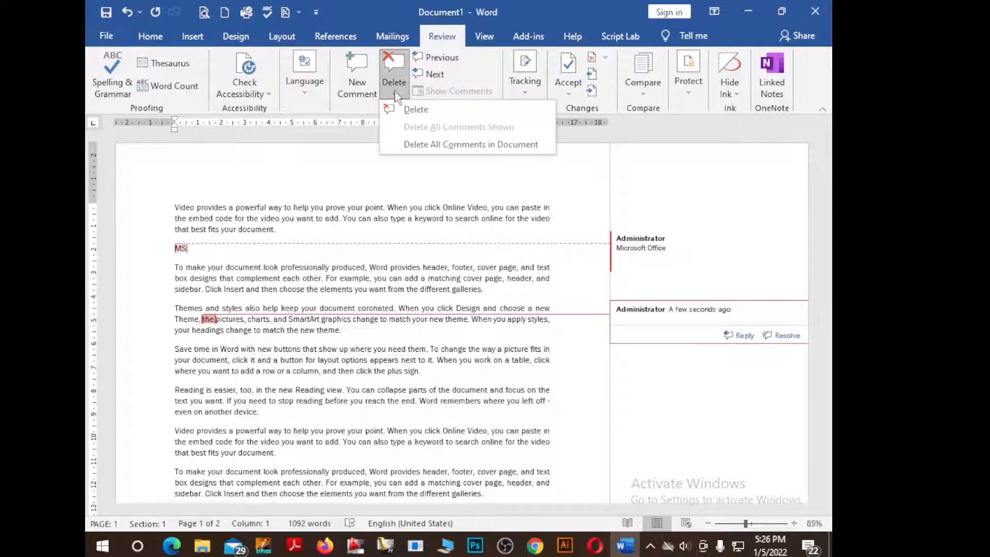
{"action": "left_click", "coordinate": [415, 109]}
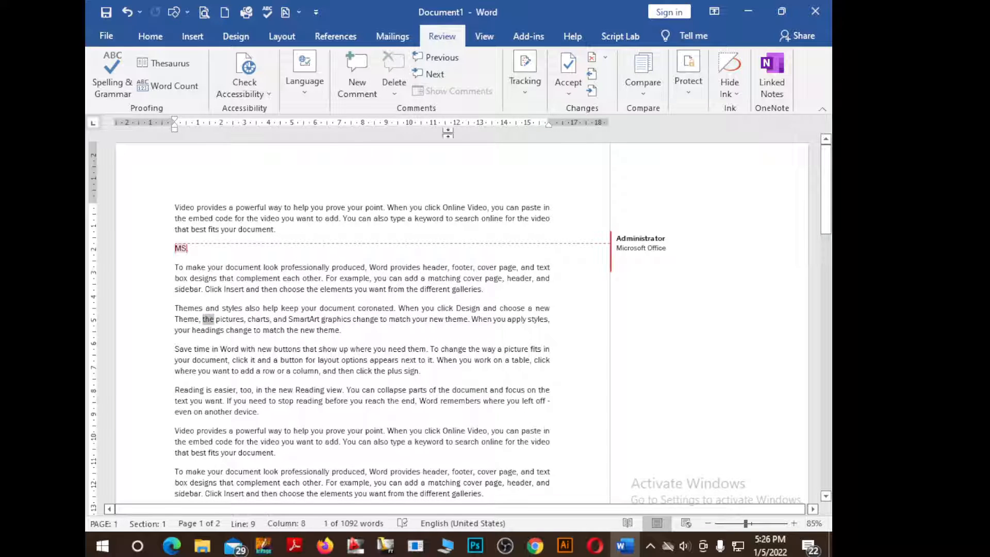
Reopen the comment Delete options several times without choosing anything
{"action": "left_click", "coordinate": [403, 85]}
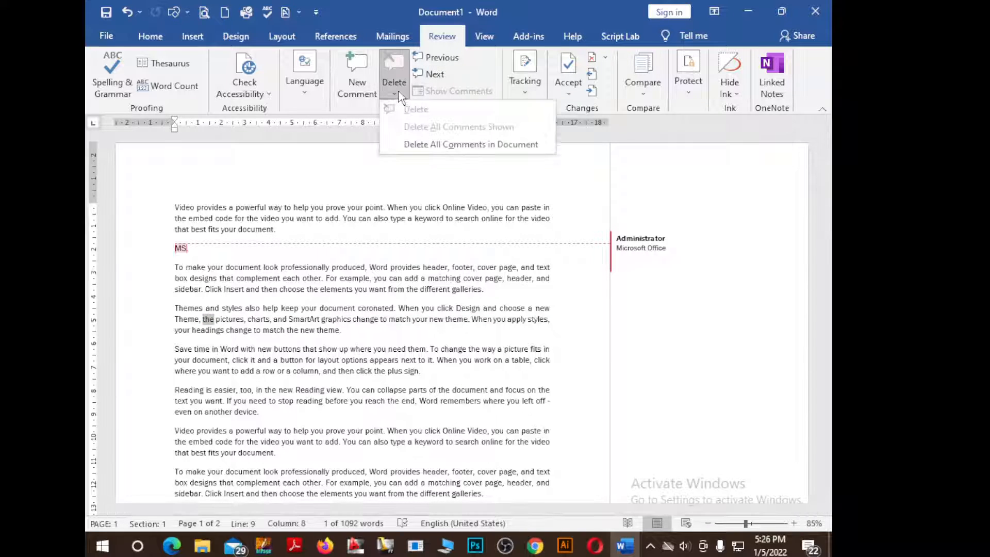
{"action": "left_click", "coordinate": [459, 240]}
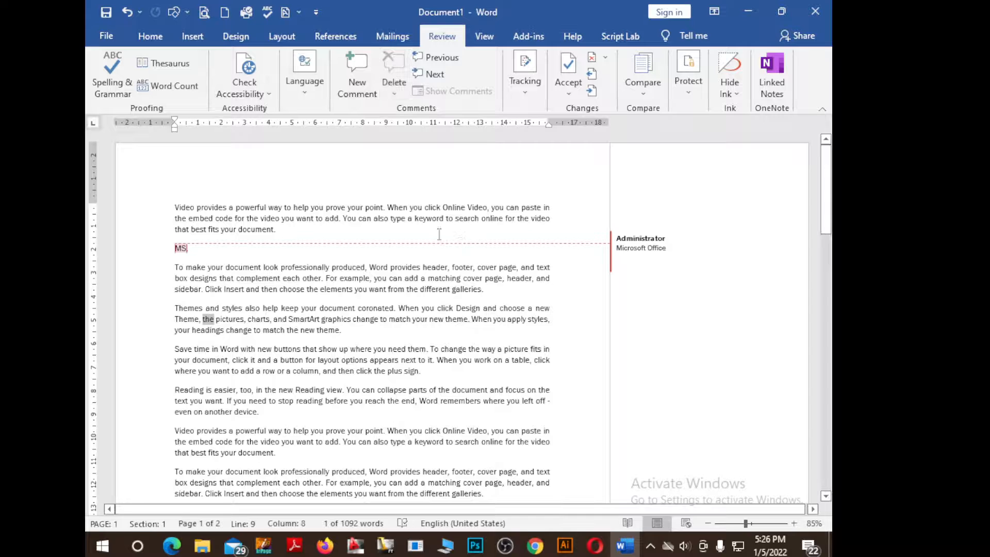
{"action": "left_click", "coordinate": [448, 228]}
{"action": "left_click", "coordinate": [394, 94]}
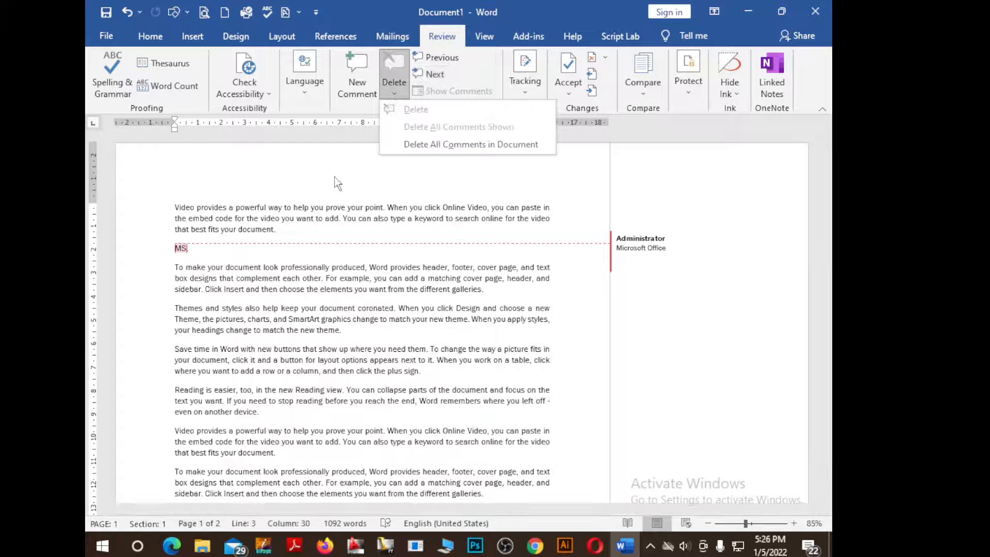
{"action": "left_click", "coordinate": [194, 254]}
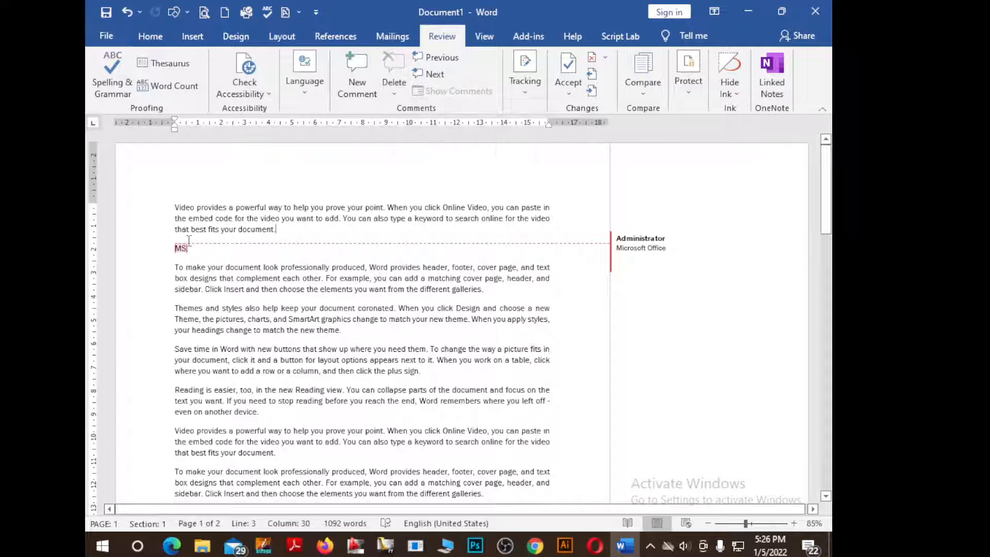
{"action": "left_click", "coordinate": [394, 93]}
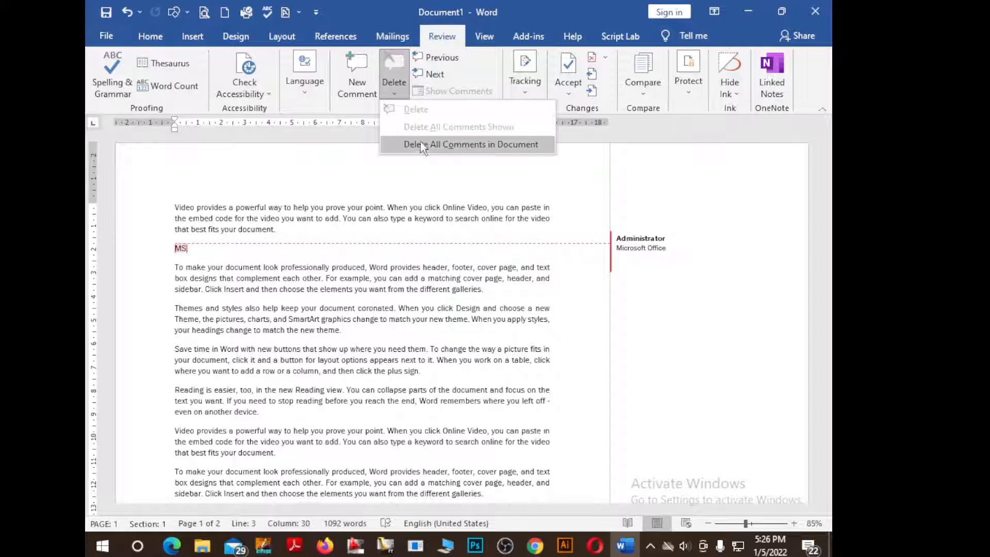
{"action": "left_click", "coordinate": [617, 245]}
{"action": "left_click", "coordinate": [392, 95]}
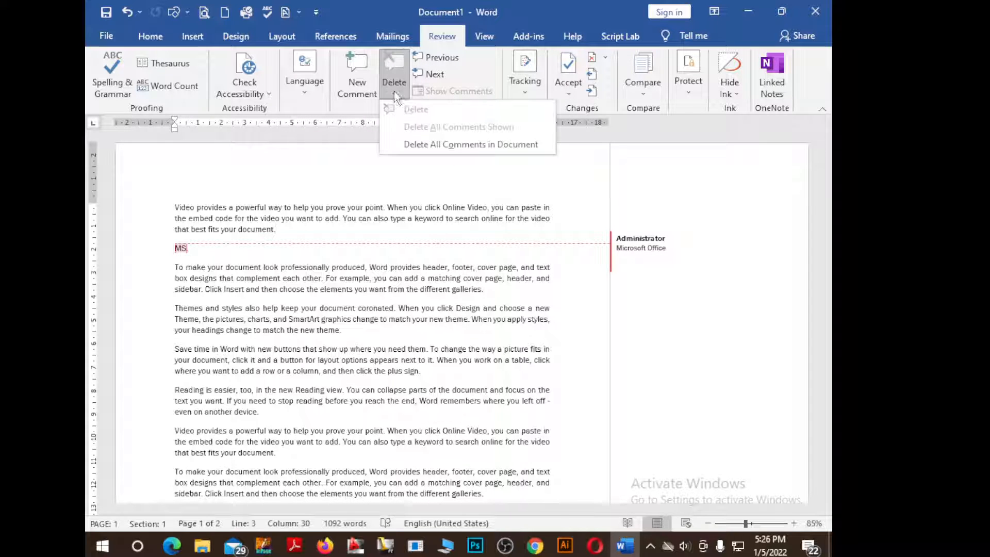
Delete All Comments in Document, then return to the Home tab
{"action": "left_click", "coordinate": [442, 145]}
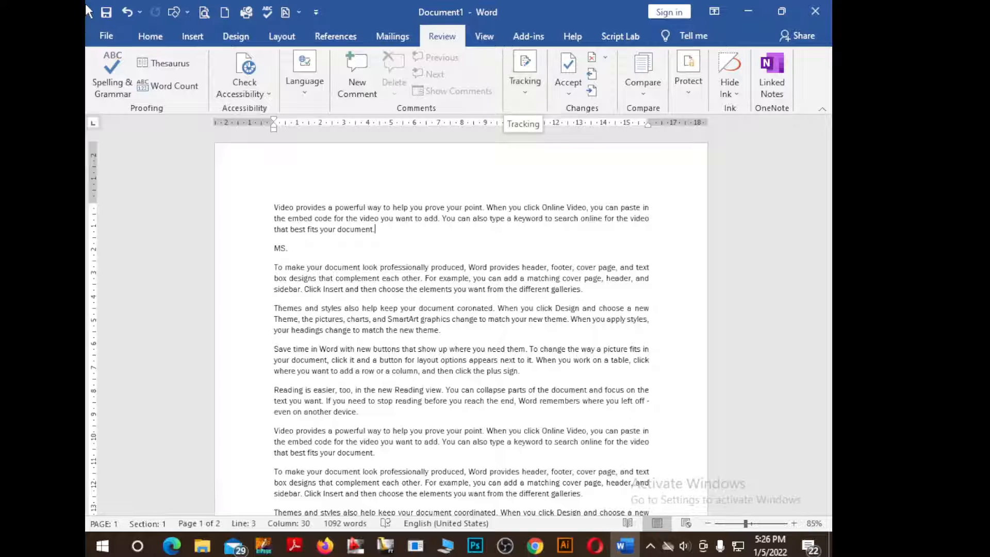
{"action": "left_click", "coordinate": [156, 47]}
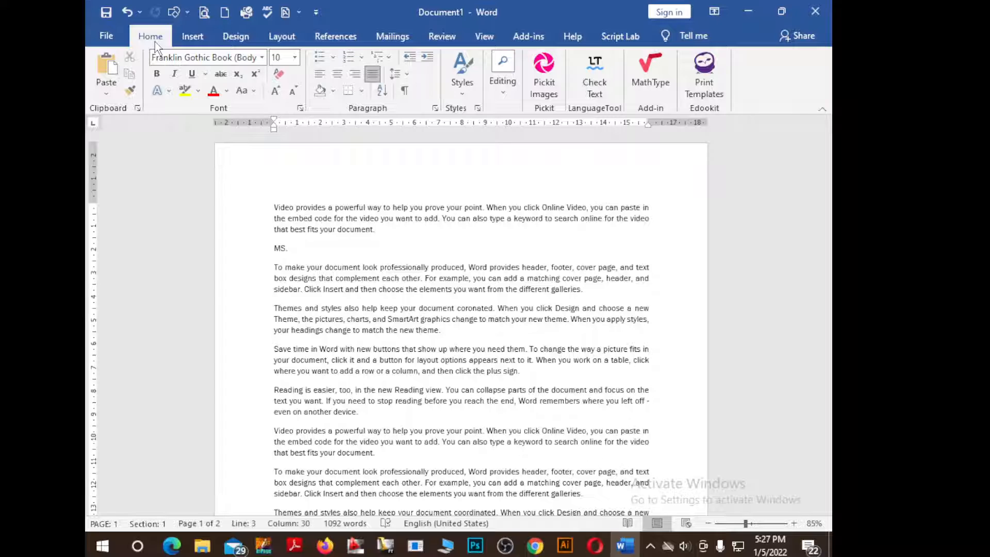
Start Save As, name the file 'ssss' and choose the Desktop as destination
{"action": "left_click", "coordinate": [106, 36]}
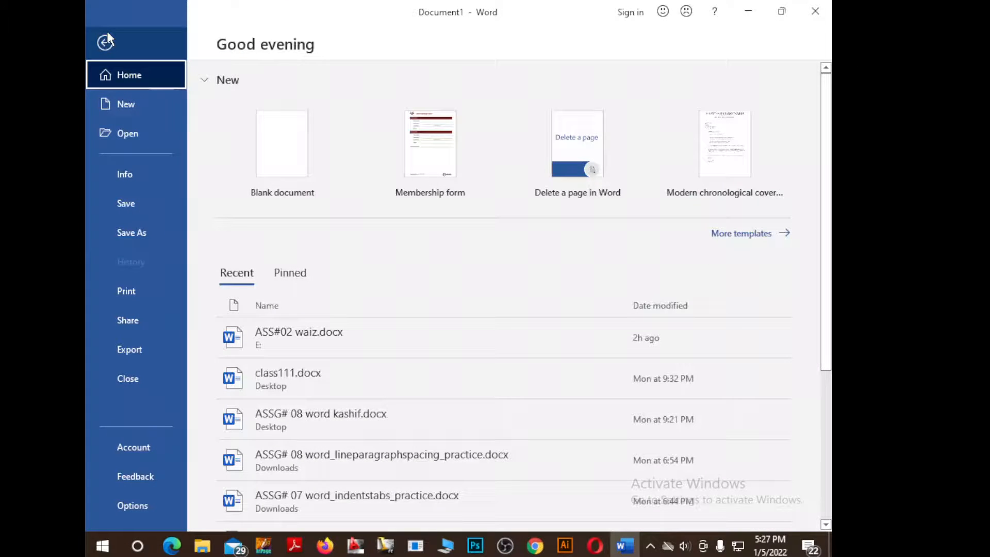
{"action": "left_click", "coordinate": [125, 204]}
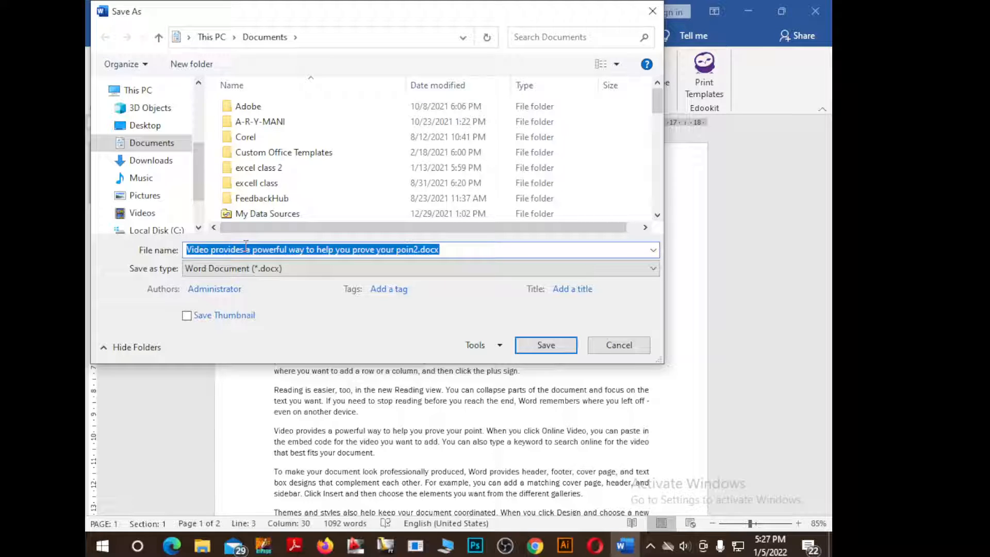
{"action": "type", "text": "ssss"}
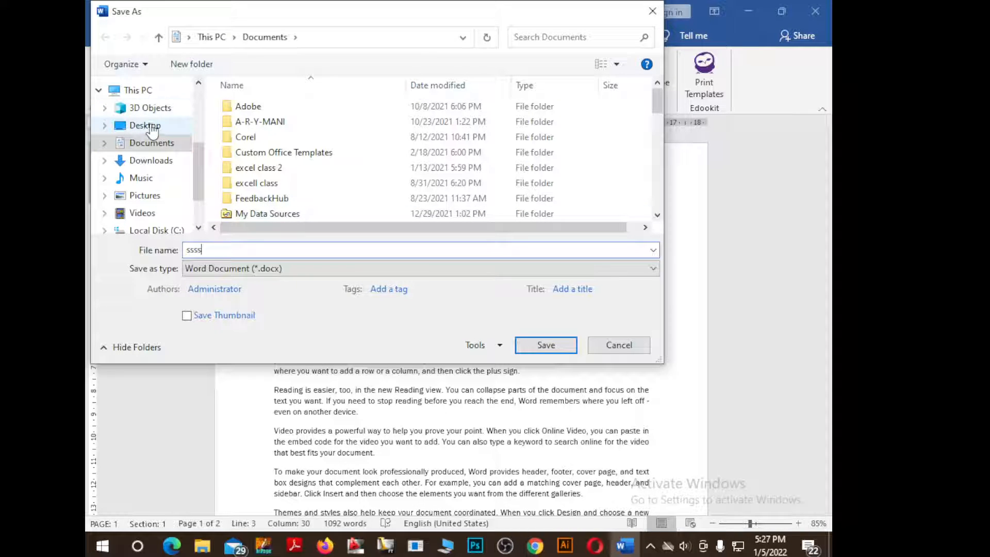
{"action": "left_click", "coordinate": [152, 129]}
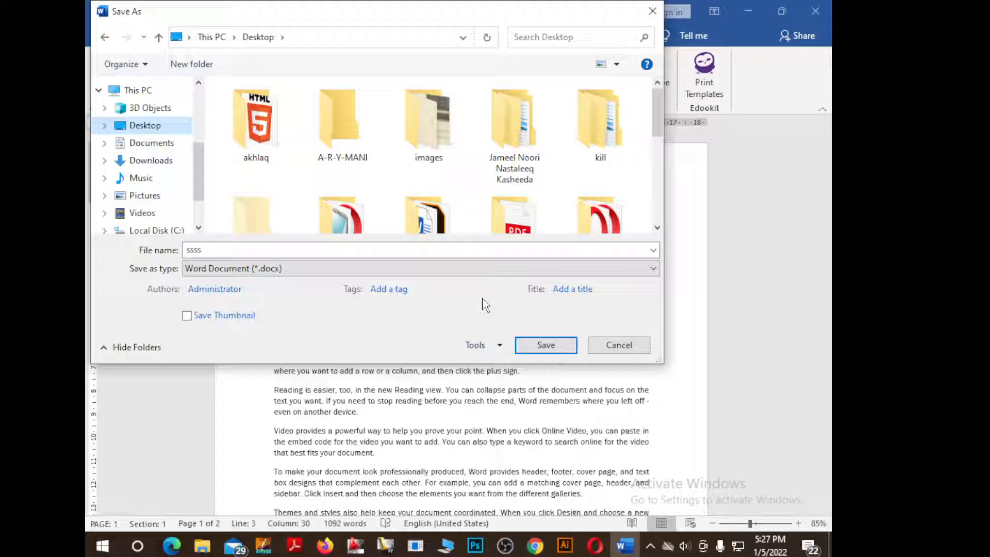
In Tools > General Options, enter a password to open and a password to modify, then accept
{"action": "left_click", "coordinate": [500, 346]}
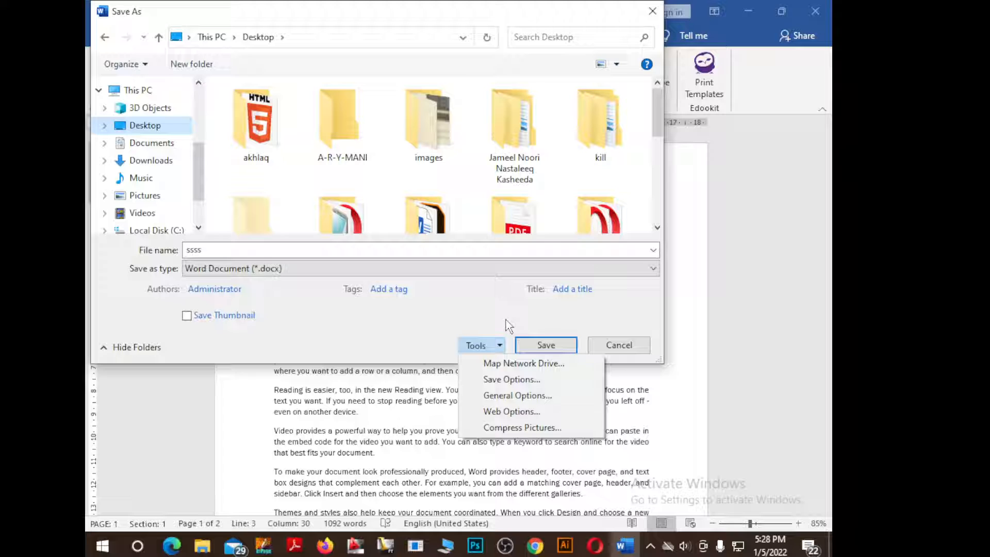
{"action": "left_click", "coordinate": [543, 397]}
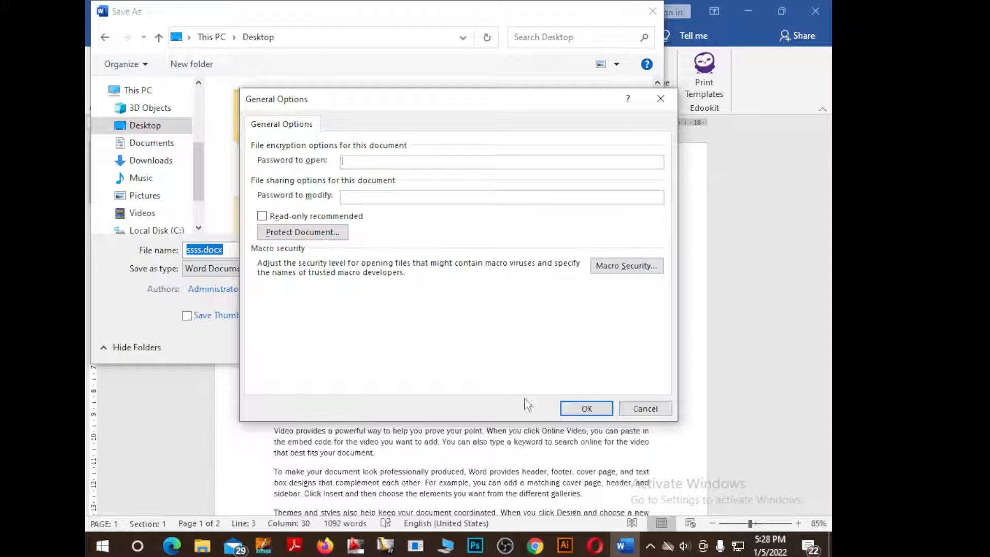
{"action": "left_click_drag", "start_coordinate": [528, 101], "coordinate": [480, 71]}
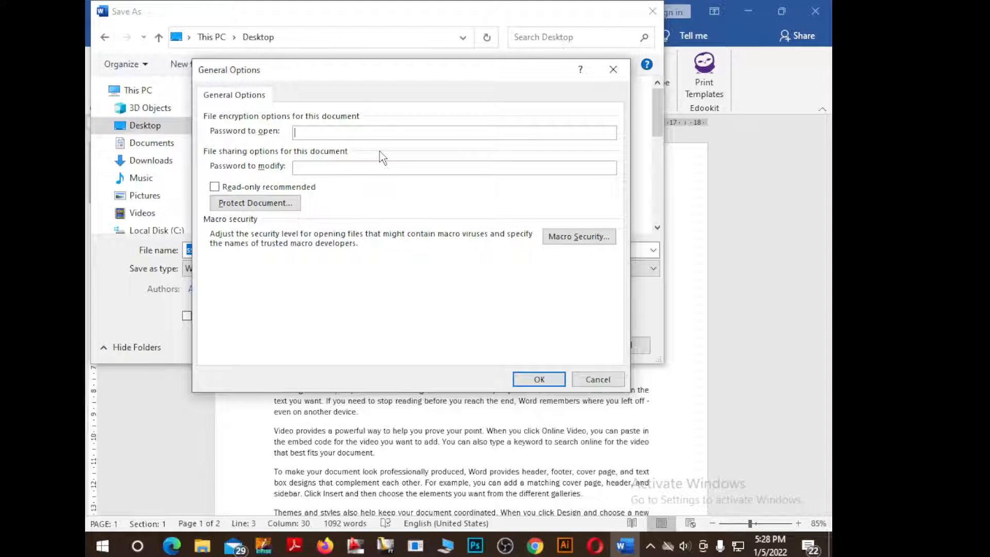
{"action": "type", "text": "123"}
{"action": "left_click", "coordinate": [345, 166]}
{"action": "type", "text": "123"}
{"action": "left_click", "coordinate": [539, 380]}
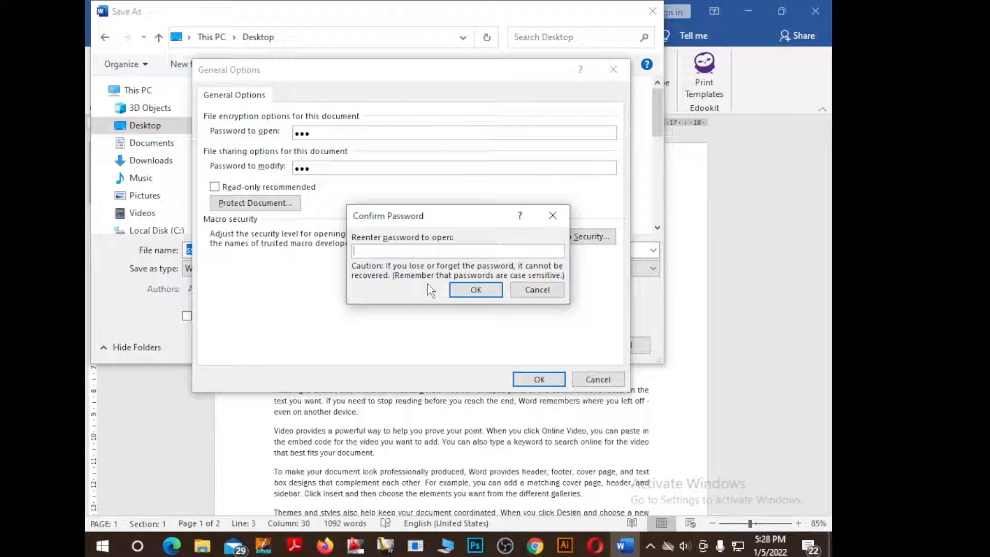
Re-enter the open password and dismiss the warning that the passwords don't match
{"action": "type", "text": "123"}
{"action": "left_click", "coordinate": [475, 289]}
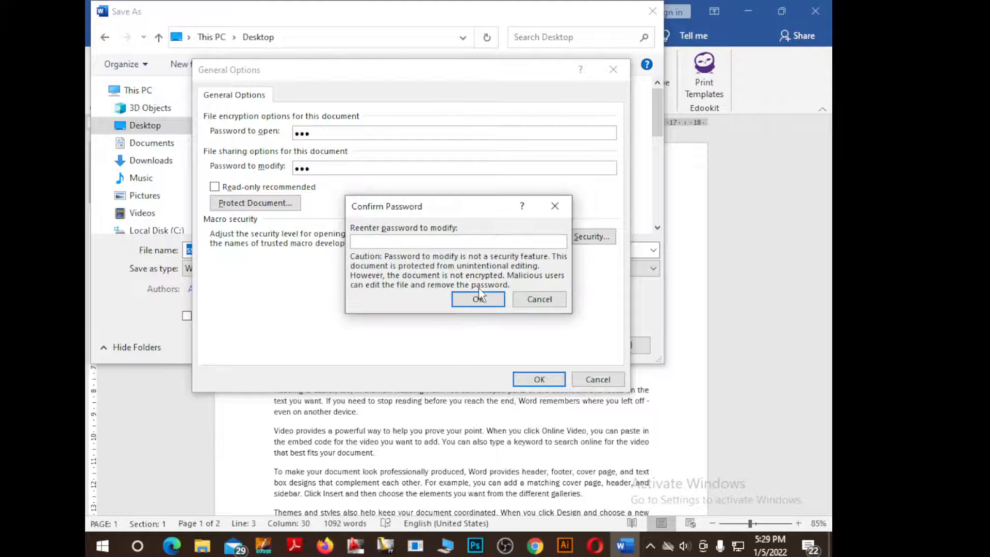
{"action": "left_click", "coordinate": [481, 298]}
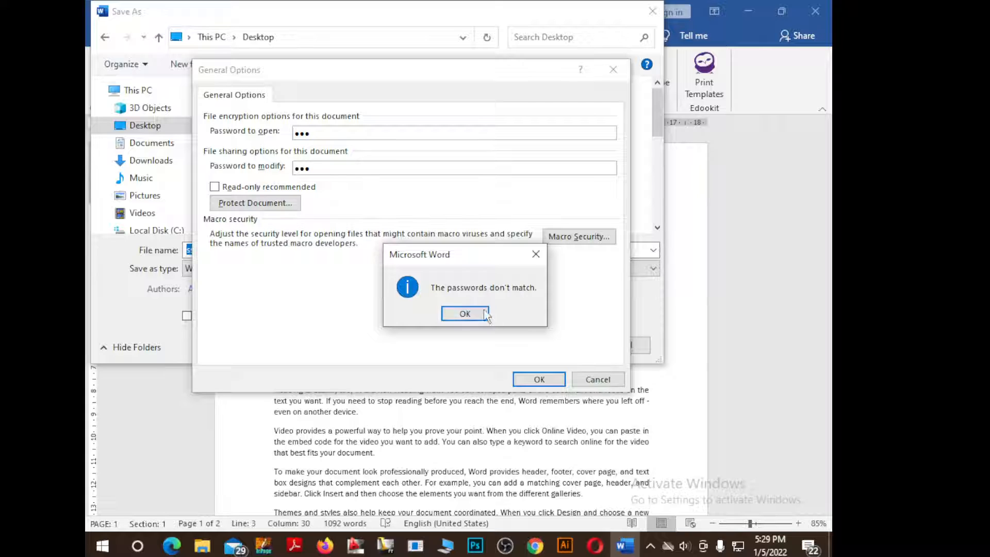
{"action": "left_click", "coordinate": [485, 315]}
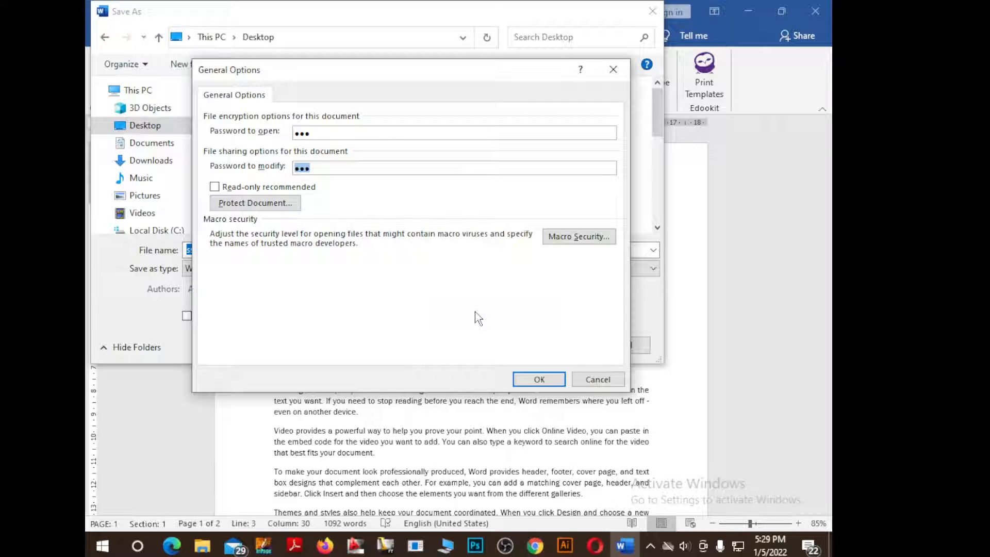
Apply the settings again and confirm both the open and modify passwords
{"action": "left_click", "coordinate": [539, 380]}
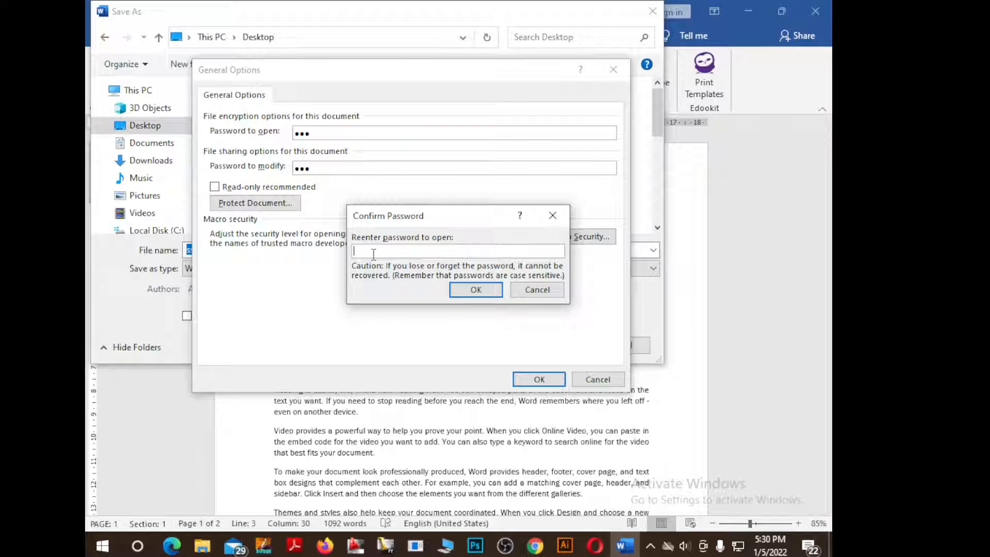
{"action": "type", "text": "123"}
{"action": "left_click", "coordinate": [473, 290]}
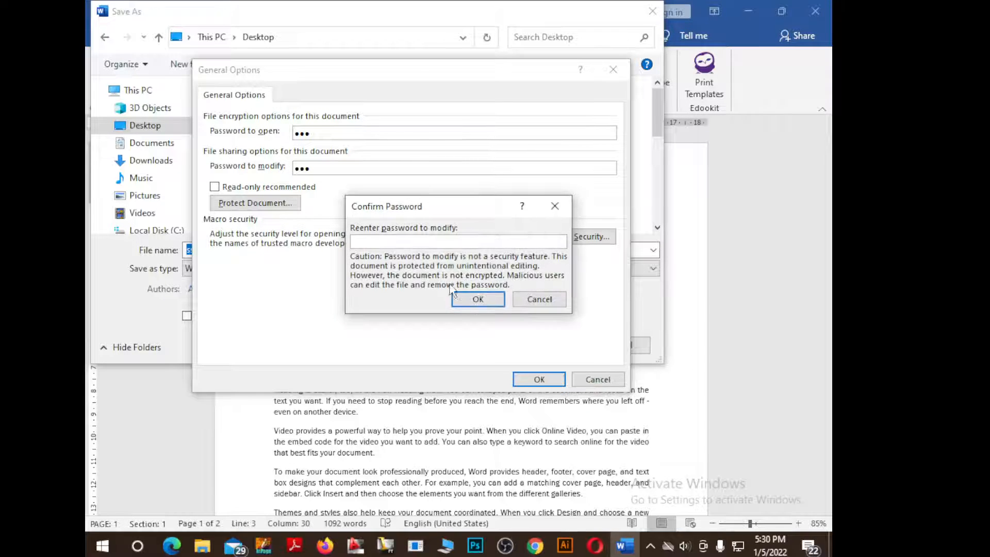
{"action": "type", "text": "123"}
{"action": "left_click", "coordinate": [480, 300]}
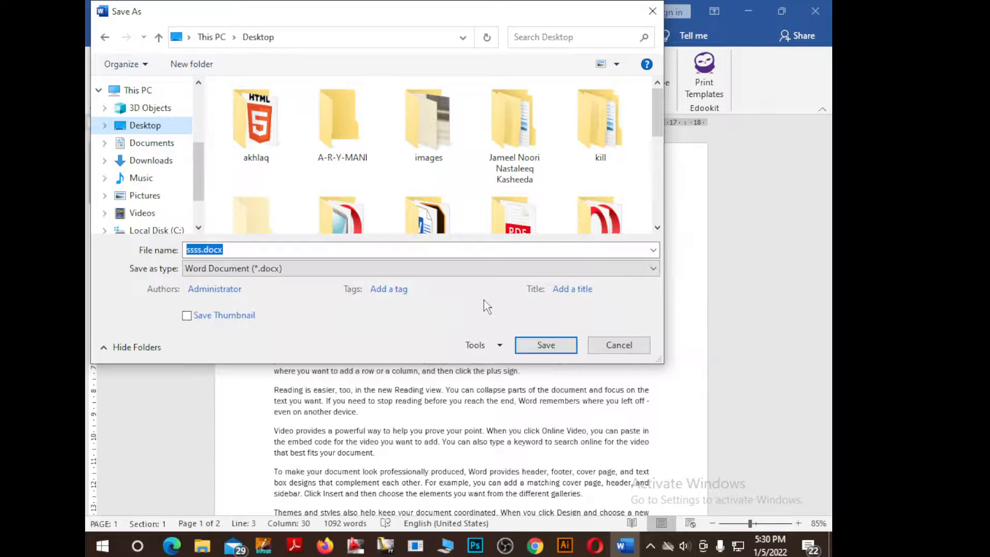
Save ssss.docx to the Desktop, close Word and refresh the desktop icons
{"action": "left_click", "coordinate": [555, 352]}
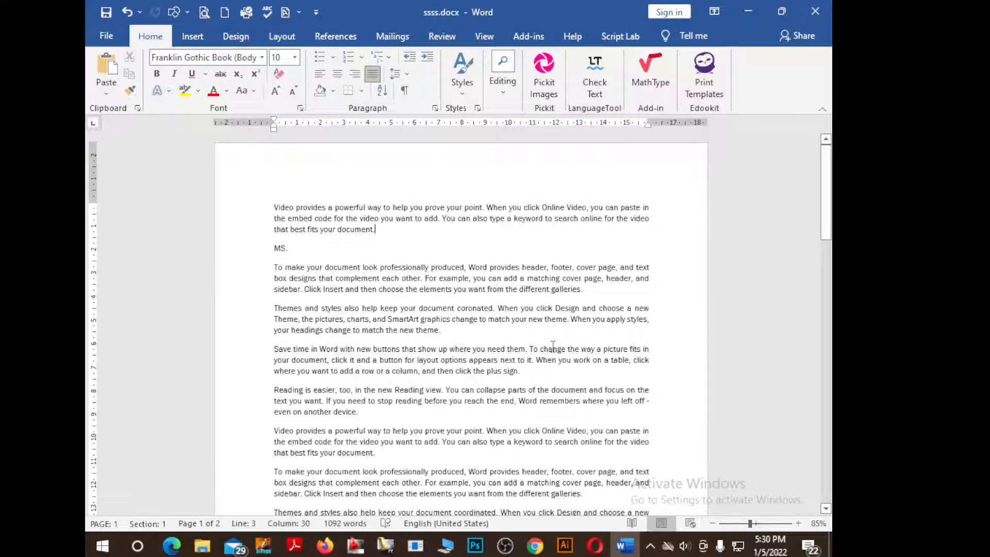
{"action": "left_click", "coordinate": [822, 12]}
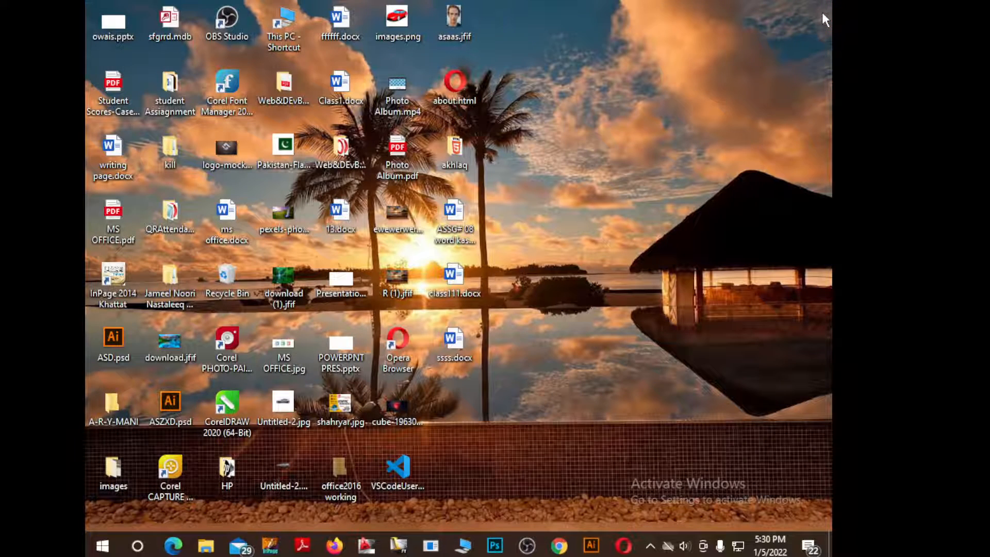
{"action": "right_click", "coordinate": [756, 44]}
{"action": "left_click", "coordinate": [711, 100]}
Reopen ssss.docx from the desktop, entering its open and modify passwords
{"action": "double_click", "coordinate": [453, 342]}
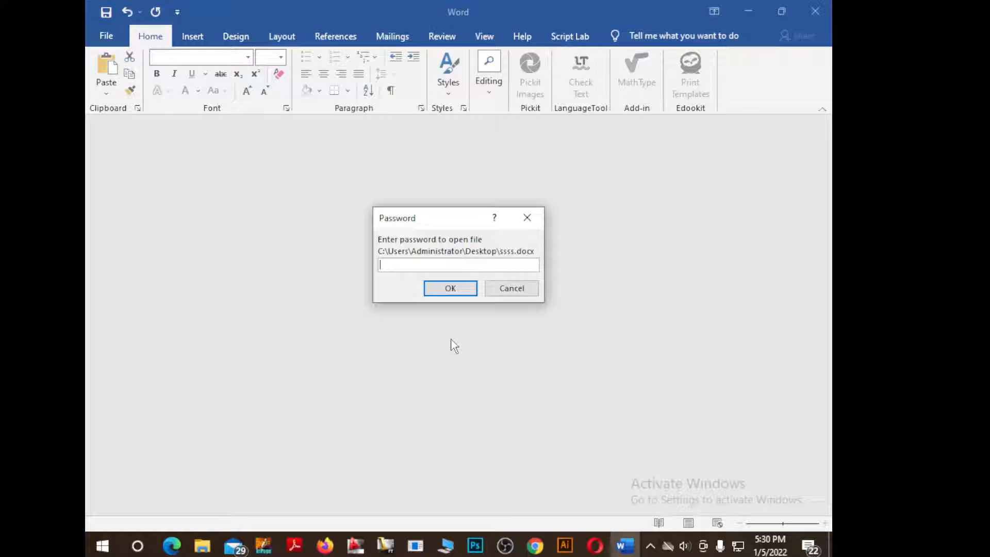
{"action": "type", "text": "123"}
{"action": "left_click", "coordinate": [449, 288]}
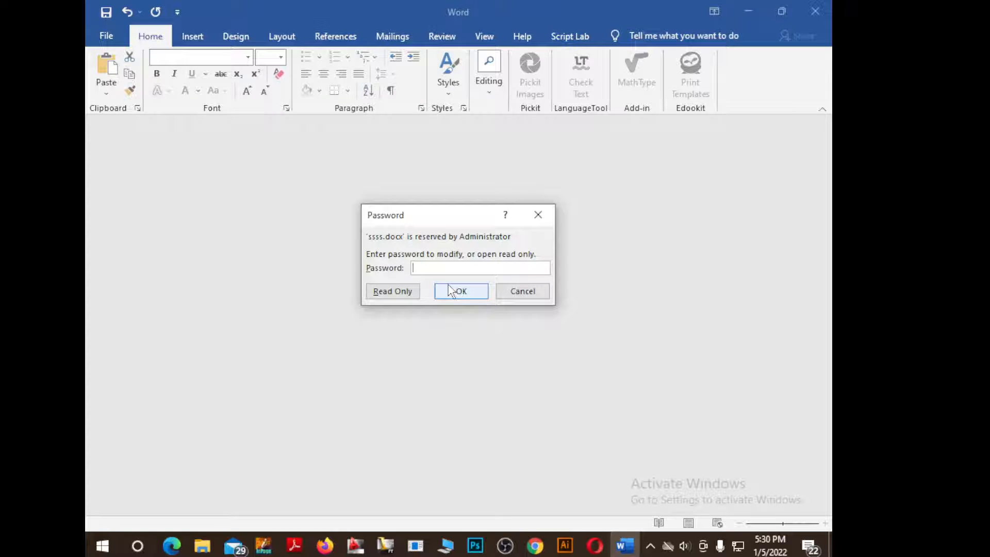
{"action": "type", "text": "123"}
{"action": "left_click", "coordinate": [448, 289]}
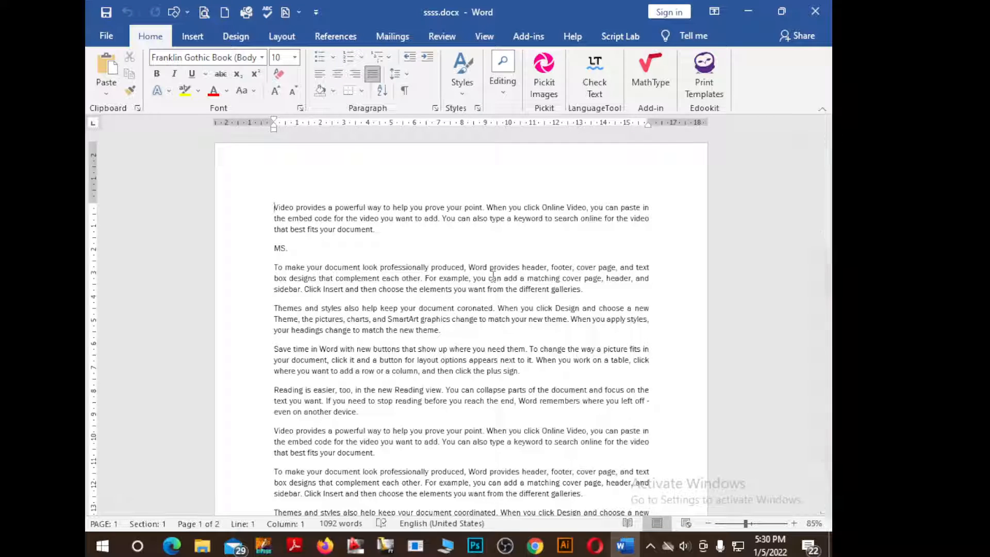
Close the Word document and refresh the desktop
{"action": "left_click", "coordinate": [815, 14]}
{"action": "right_click", "coordinate": [611, 170]}
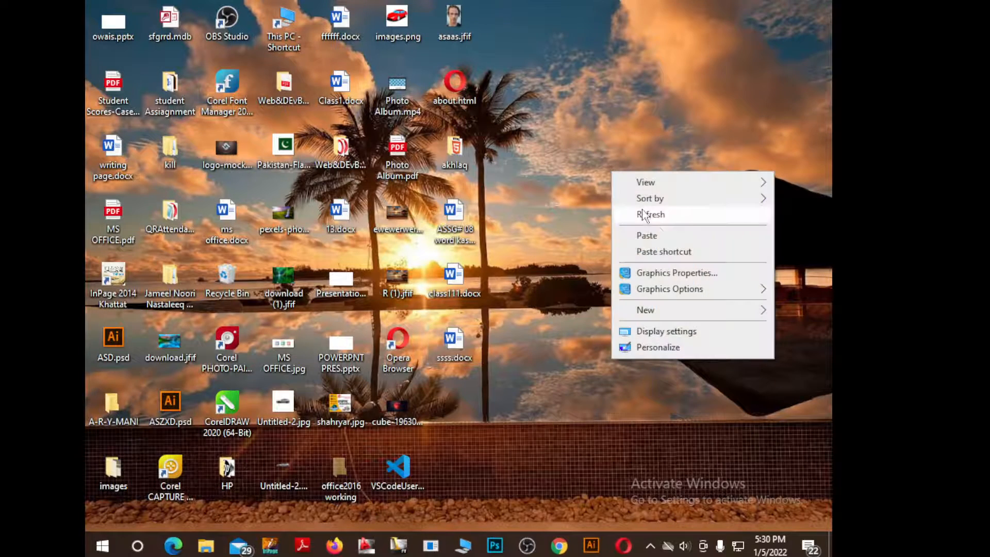
{"action": "left_click", "coordinate": [646, 214]}
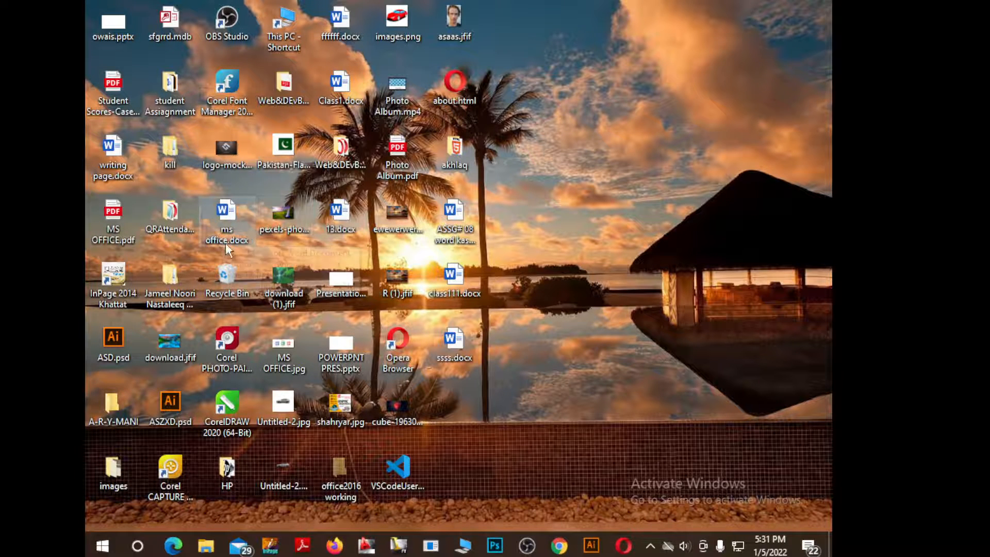
Open the Recycle Bin, scroll through its contents, then close it
{"action": "double_click", "coordinate": [230, 281]}
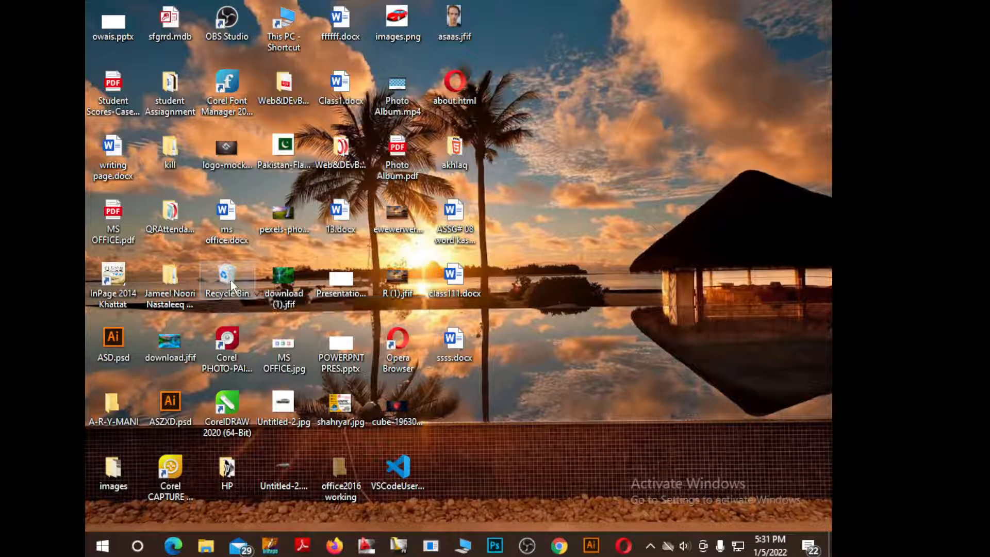
{"action": "scroll", "coordinate": [406, 230], "scroll_direction": "down", "scroll_amount": 10}
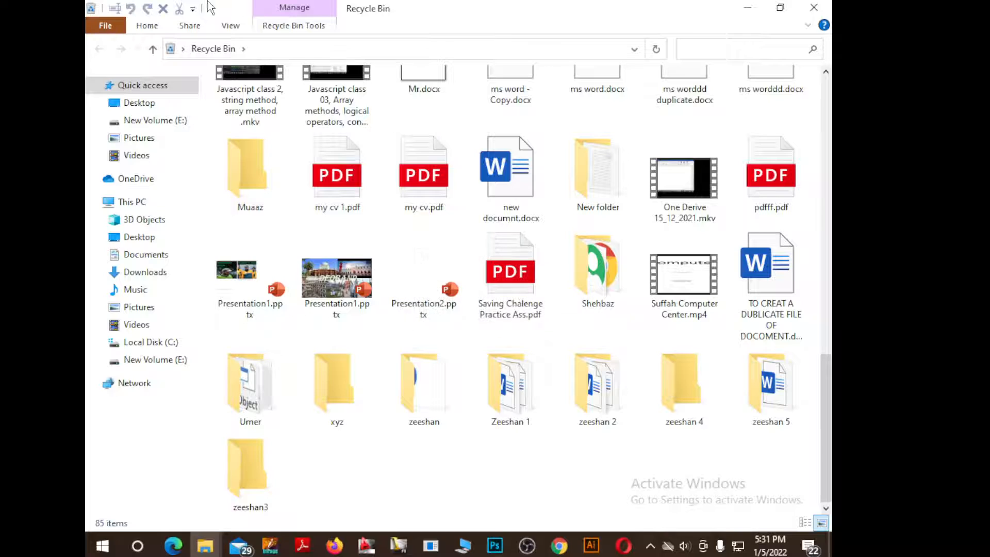
{"action": "scroll", "coordinate": [747, 302], "scroll_direction": "up", "scroll_amount": 6}
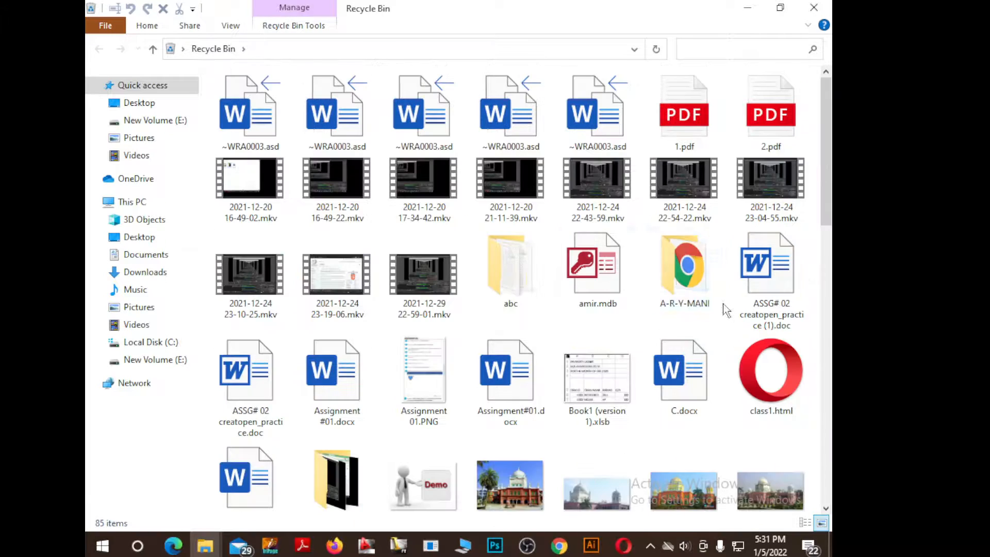
{"action": "left_click", "coordinate": [813, 8]}
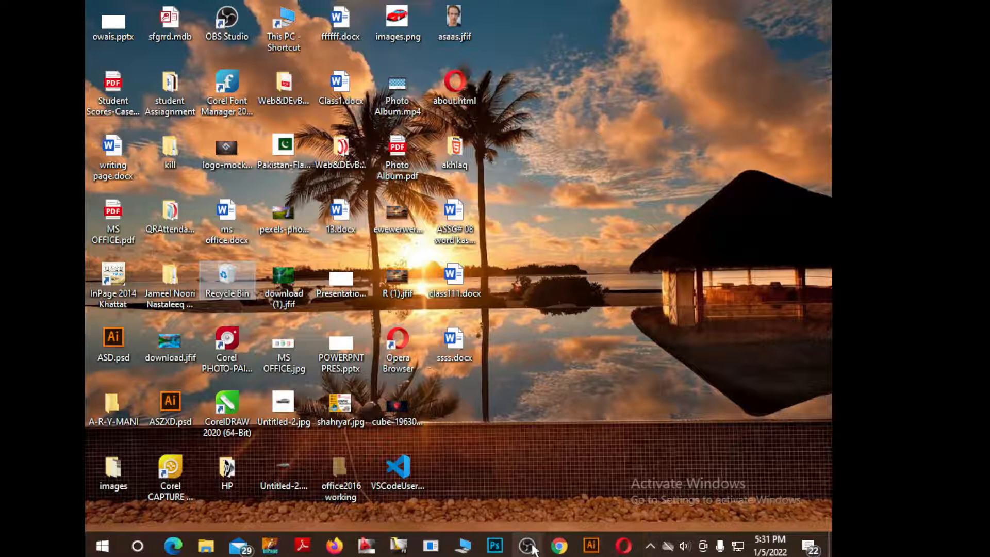
Reopen ssss.docx with its open and modify passwords, then show the Layout tab
{"action": "mouse_move", "coordinate": [531, 547]}
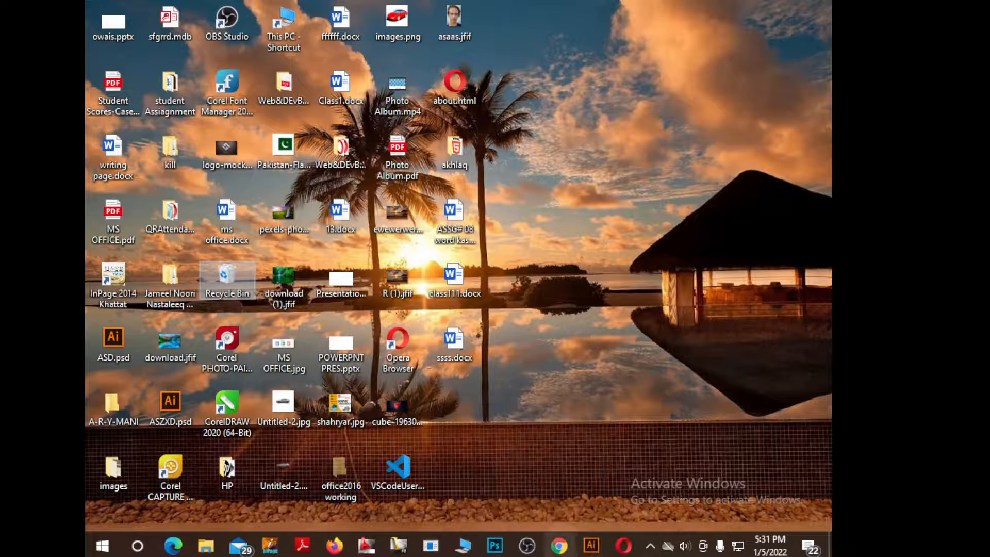
{"action": "double_click", "coordinate": [452, 342]}
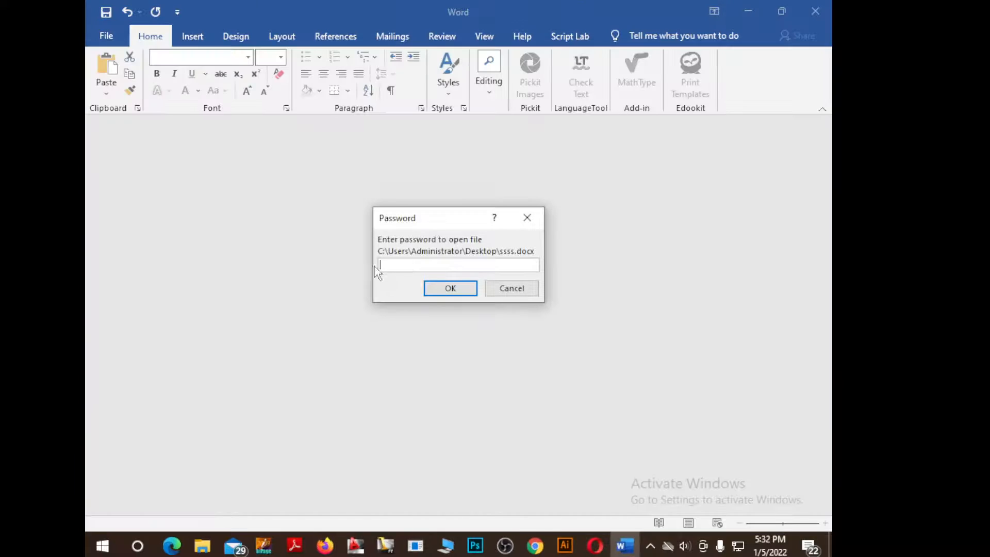
{"action": "type", "text": "123"}
{"action": "left_click", "coordinate": [464, 287]}
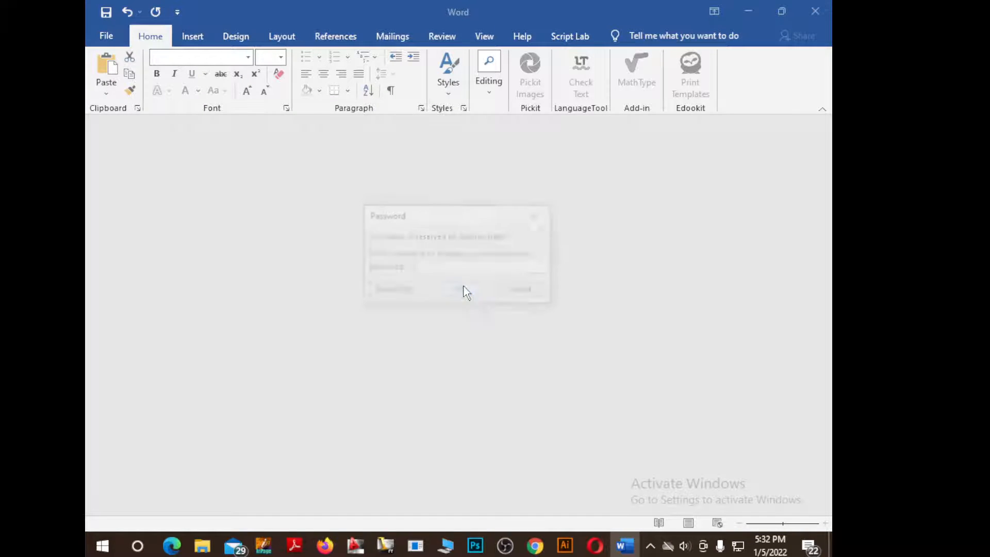
{"action": "type", "text": "1"}
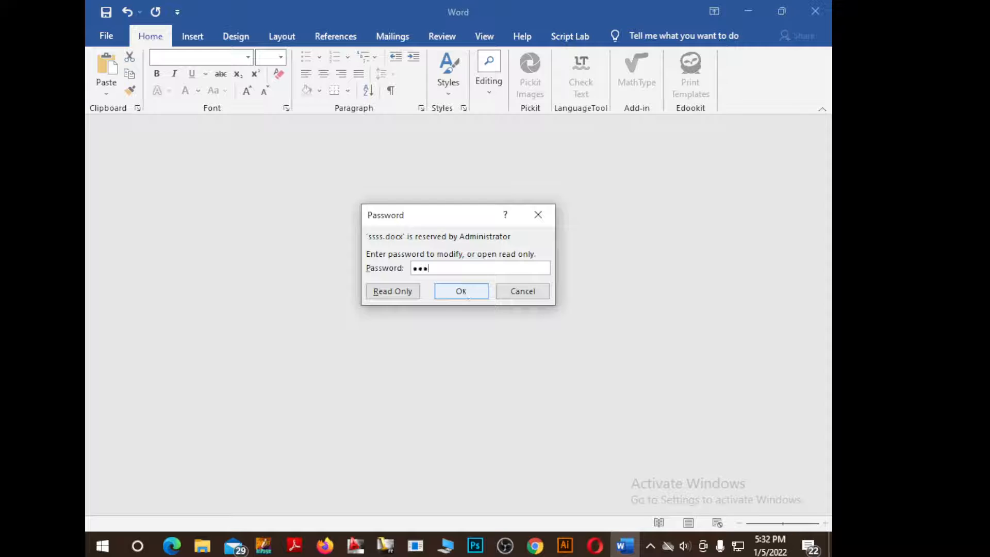
{"action": "type", "text": "23"}
{"action": "left_click", "coordinate": [470, 293]}
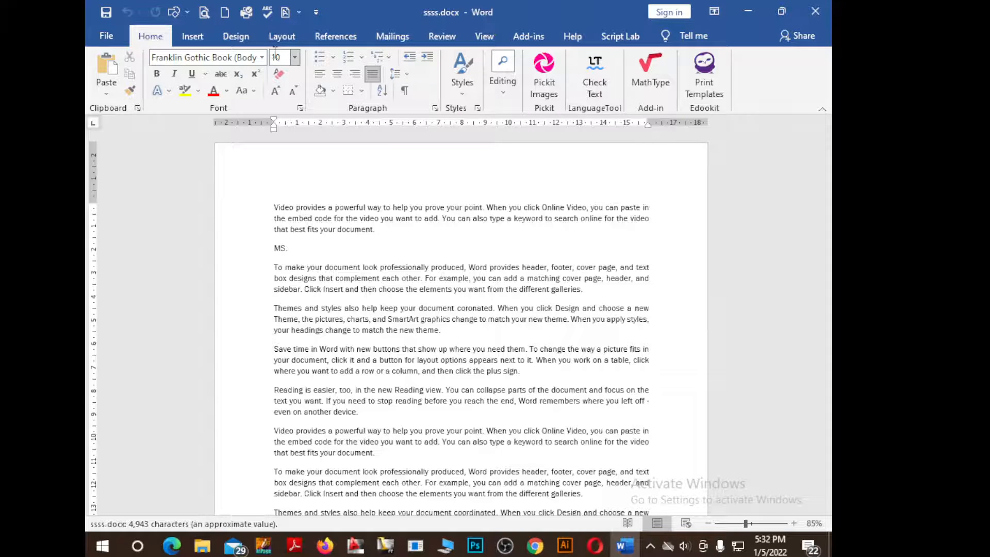
{"action": "left_click", "coordinate": [281, 36]}
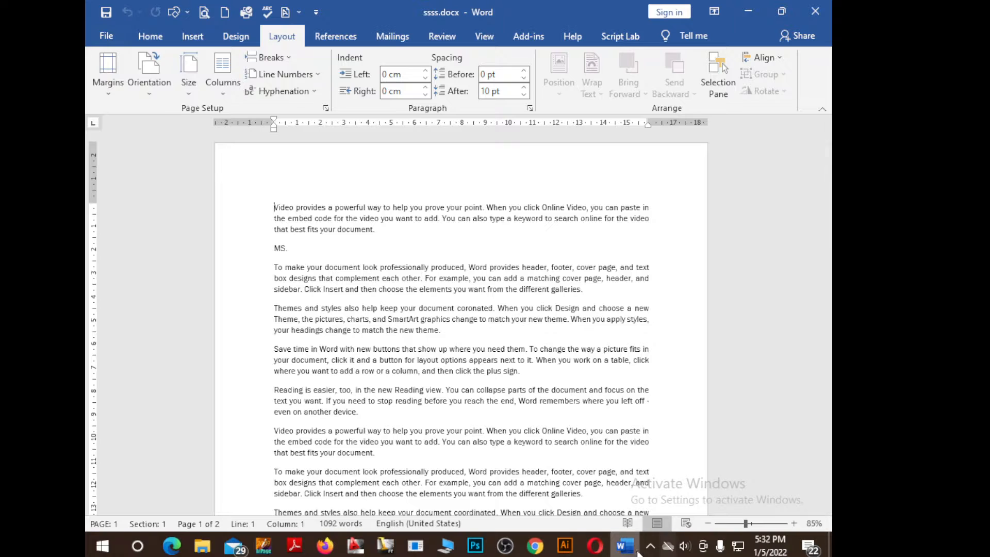
{"action": "left_click", "coordinate": [506, 546]}
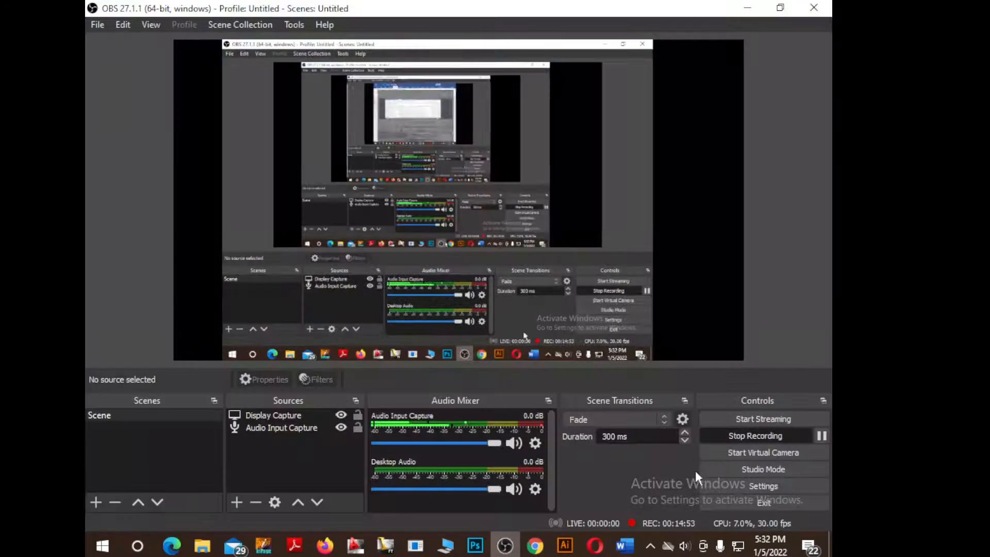